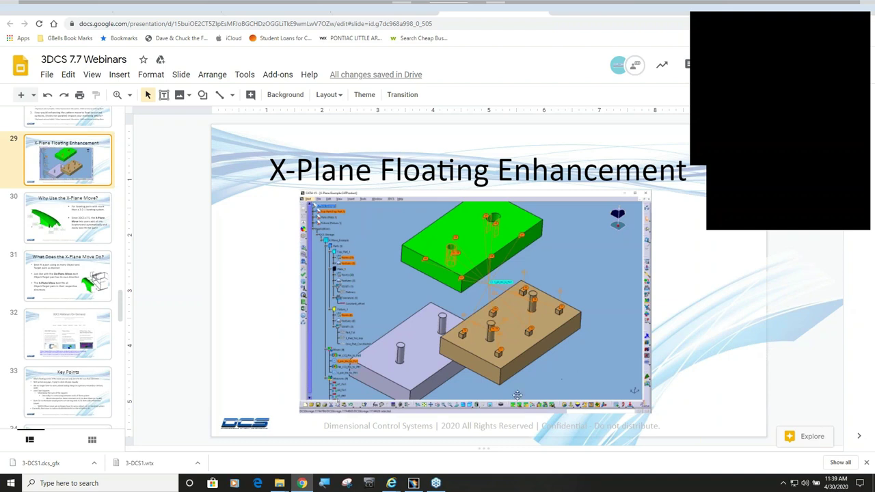
Go to slide 30, 'Why Use the X-Plane Move?'.
click(62, 221)
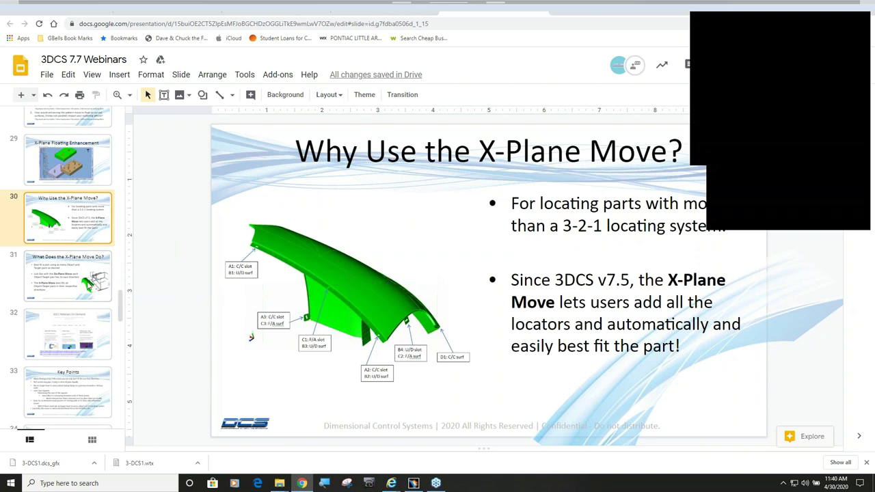
Step through slides 31 to 34, ending on the 'X-Plane Floating' slide.
click(87, 286)
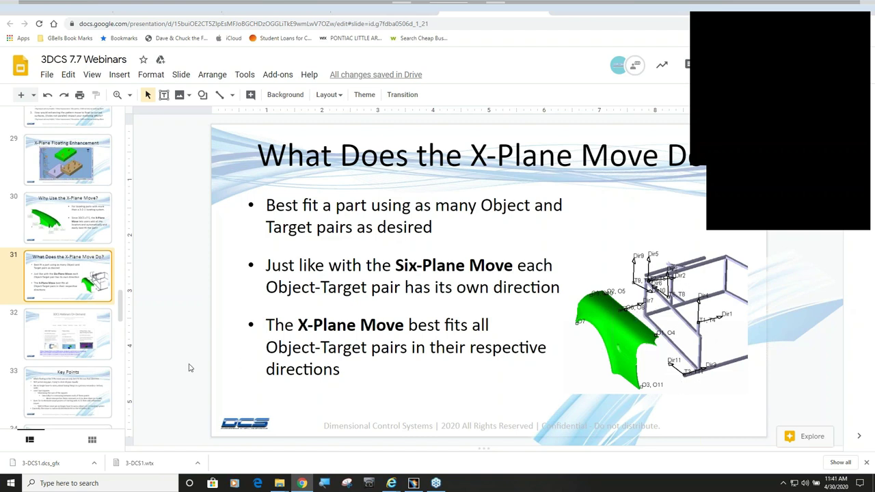
click(68, 334)
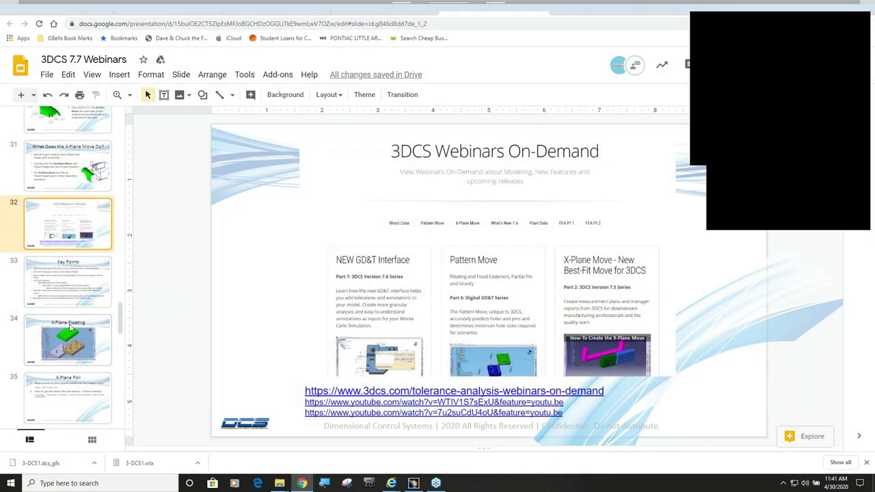
click(73, 284)
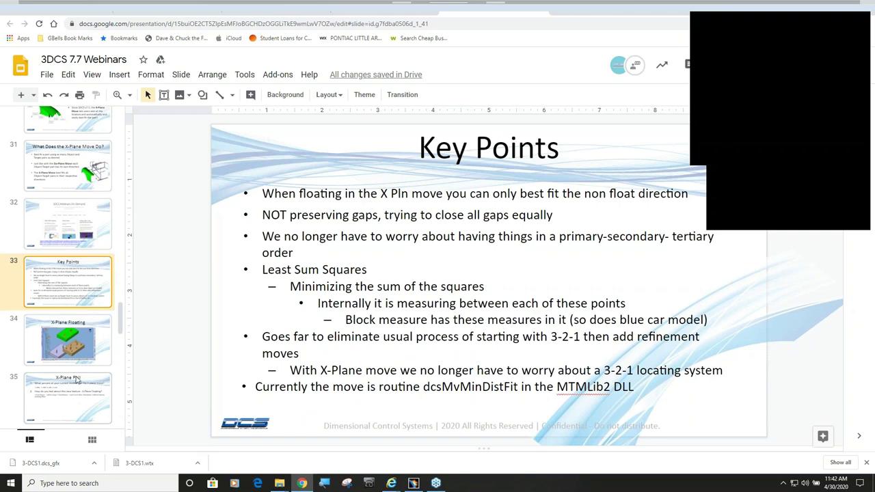
click(78, 350)
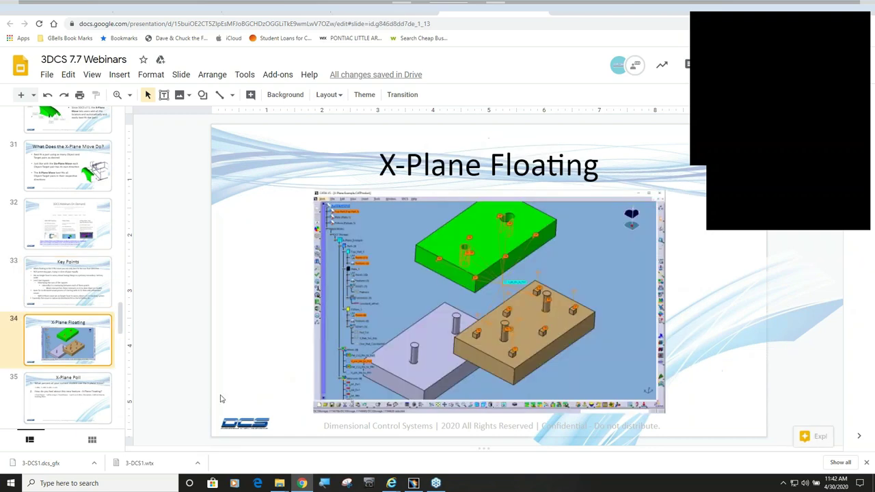
Bring up the X-Plane Example assembly in CATIA and orient the view around it.
click(413, 483)
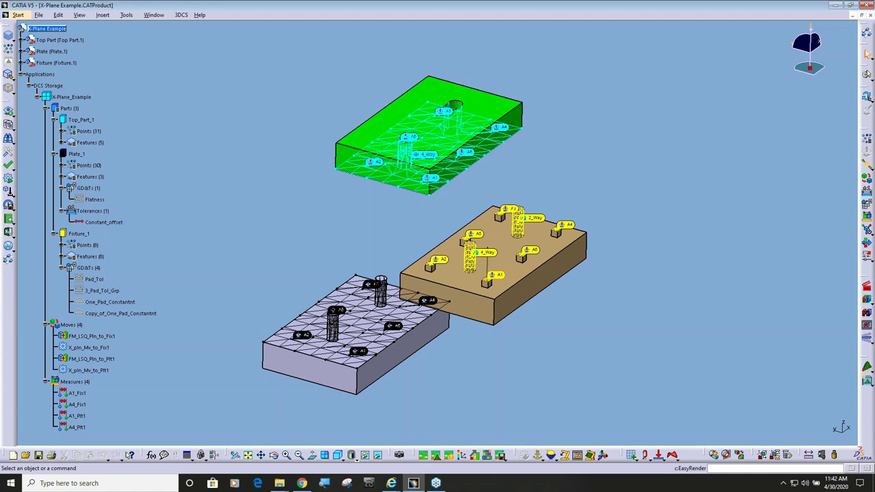
middle_drag(445, 333, 486, 294)
middle_drag(437, 229, 400, 209)
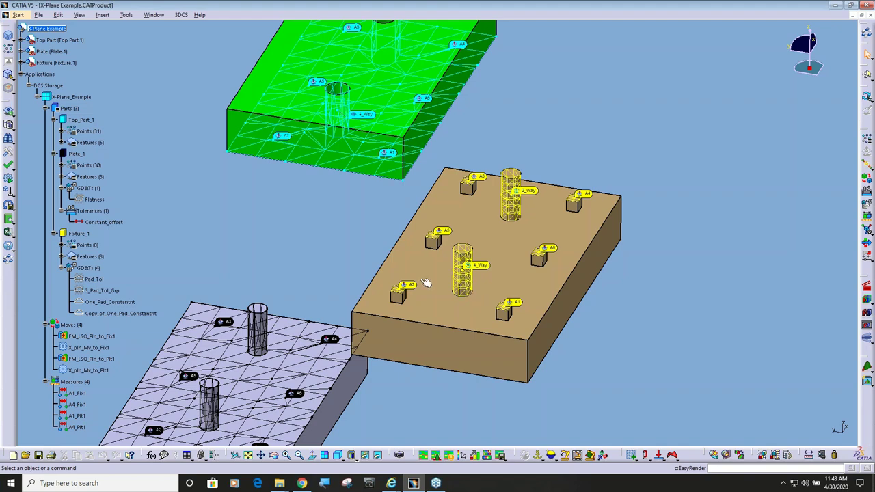
middle_drag(425, 283, 378, 292)
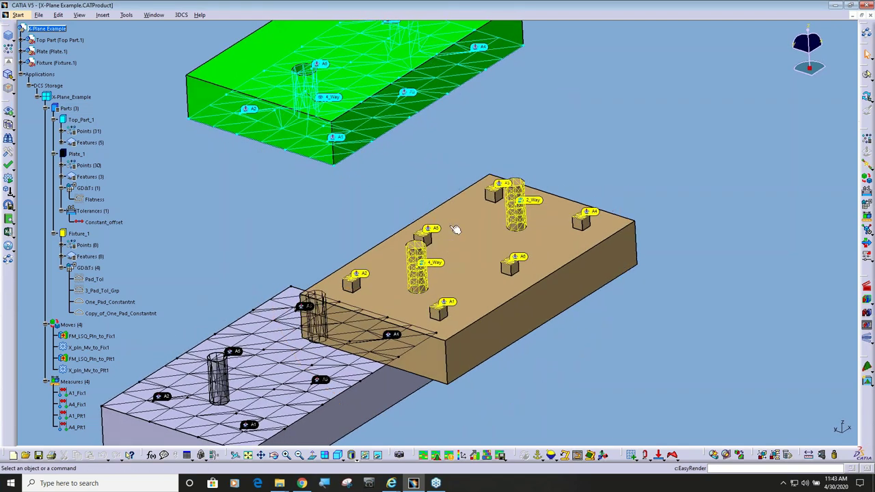
middle_drag(455, 229, 475, 259)
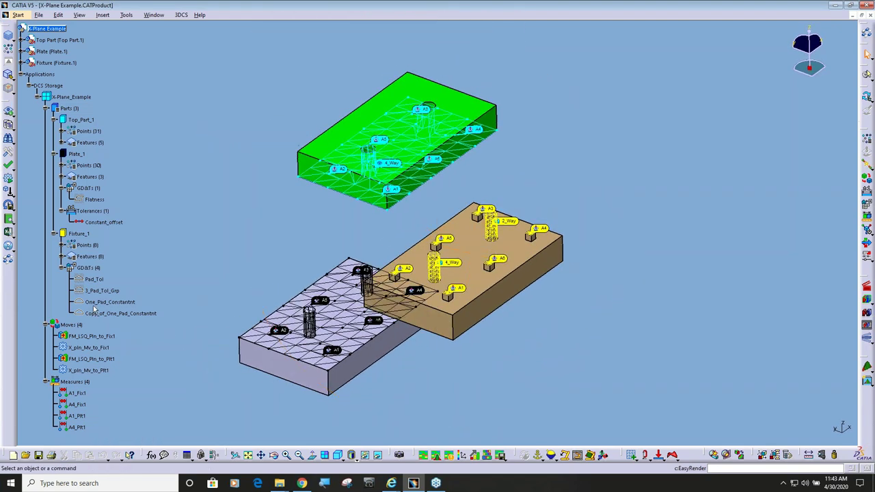
Review the X_pln_Mv_to_Fix1 and X_pln_Mv_to_Plt1 moves, then open the fixture least-squares move definition.
click(92, 348)
middle_drag(418, 339, 434, 331)
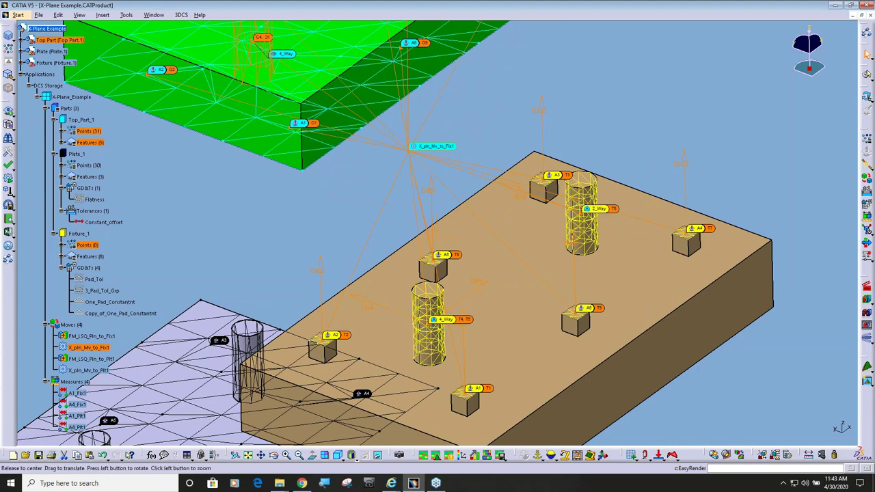
middle_drag(479, 328, 578, 311)
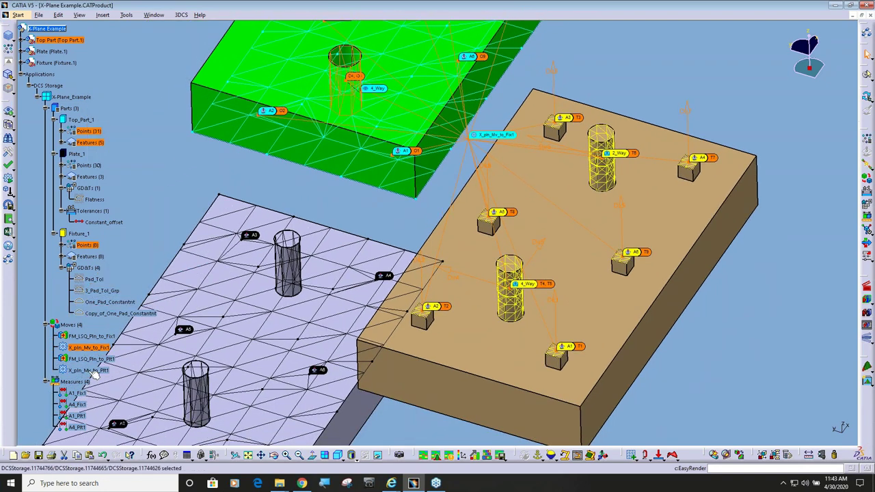
click(94, 371)
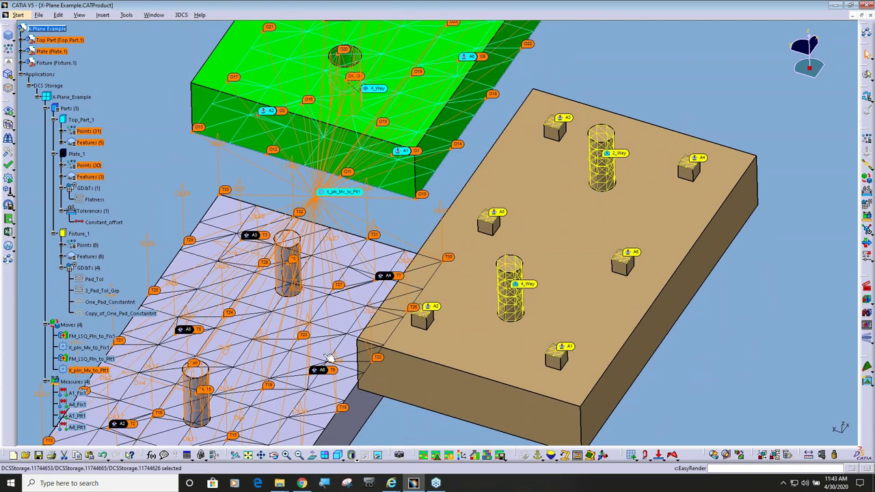
click(88, 347)
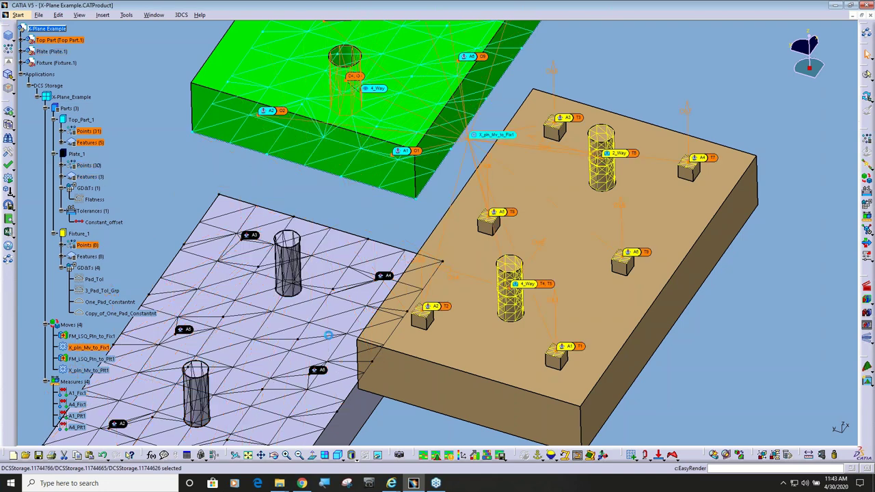
middle_drag(494, 353, 486, 252)
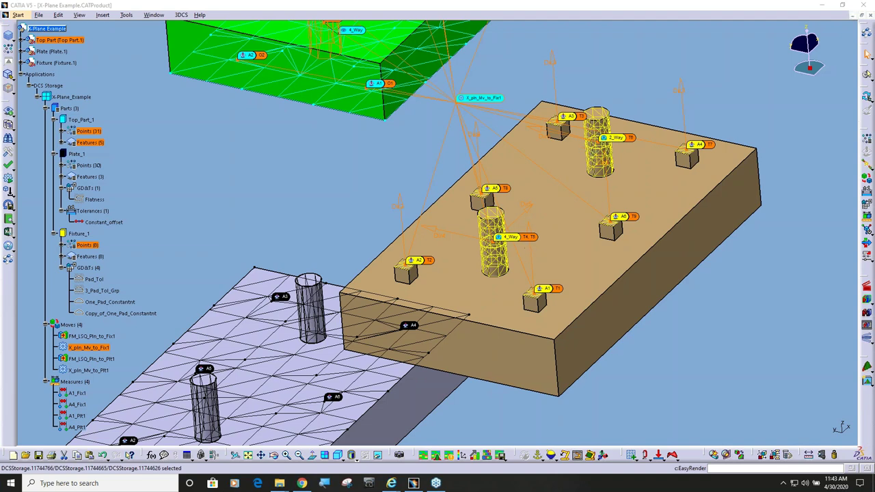
ctrl+middle_drag(528, 249, 548, 293)
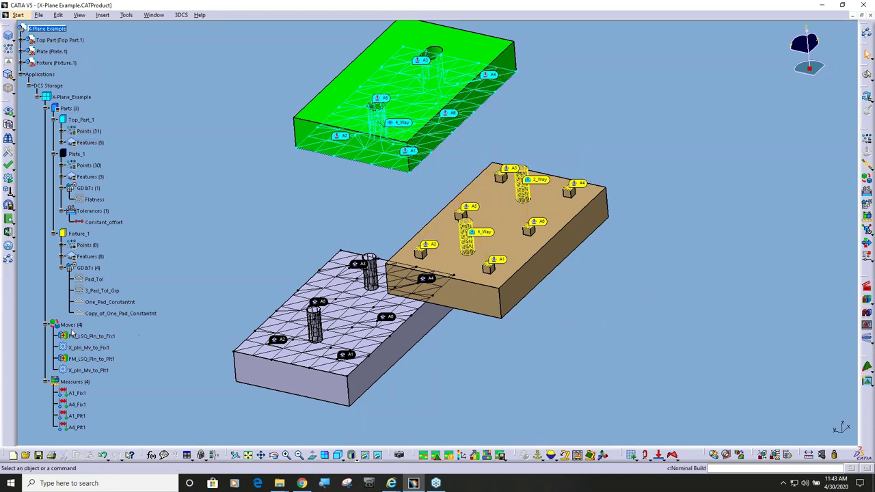
double_click(89, 337)
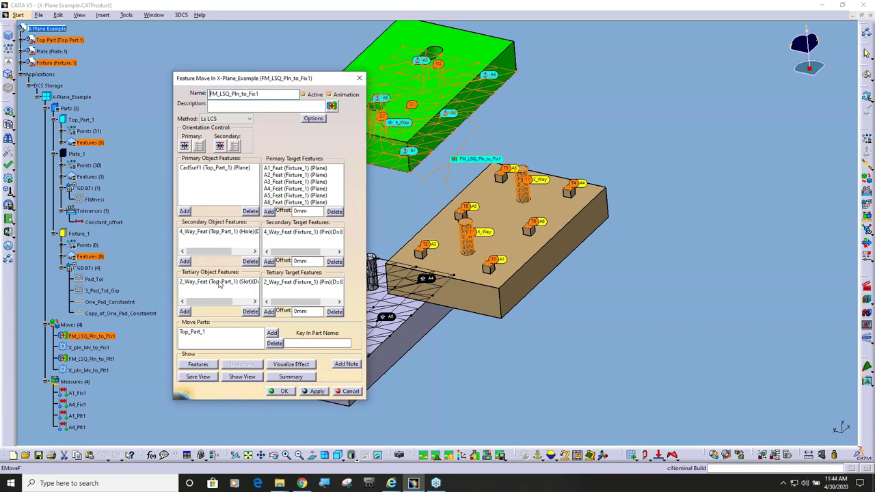
click(283, 391)
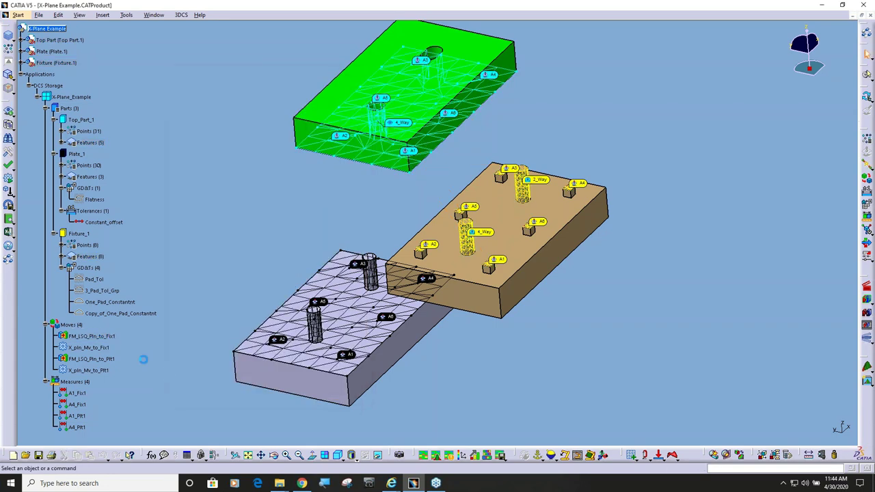
click(88, 347)
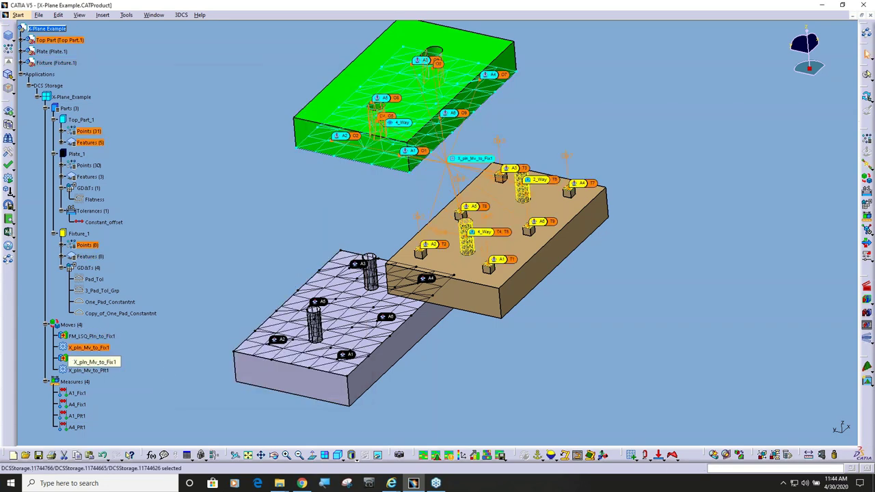
double_click(99, 347)
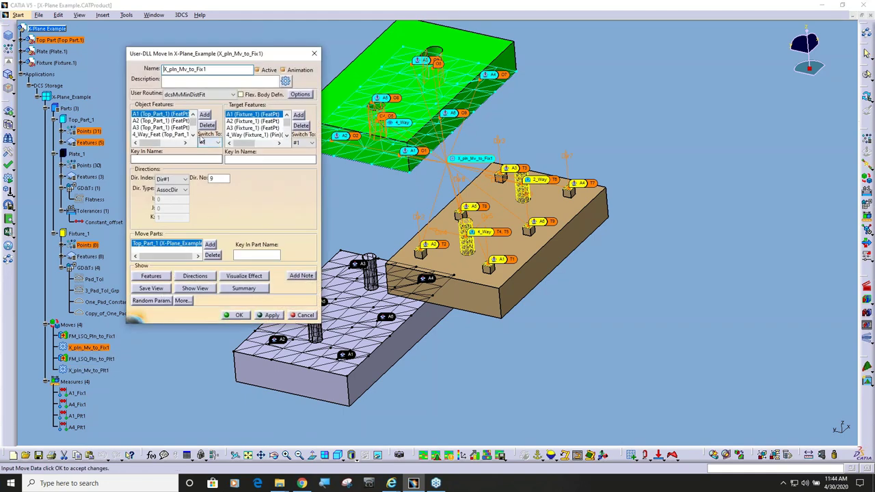
click(217, 143)
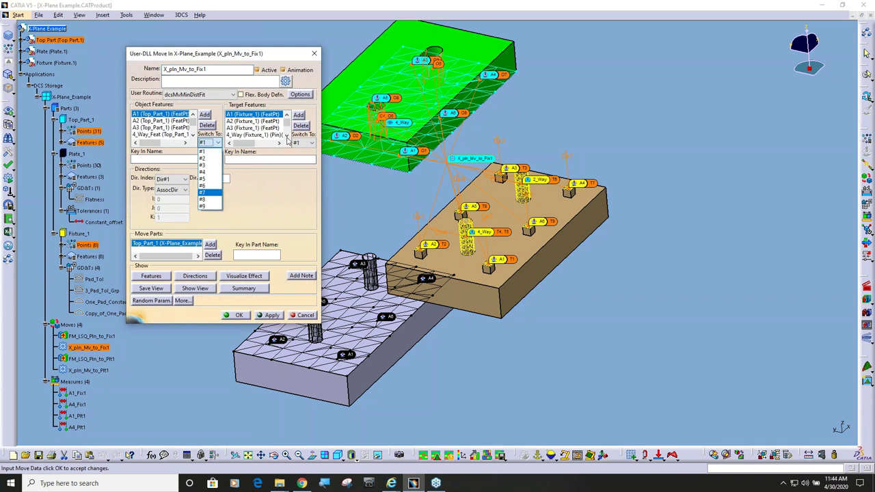
click(311, 144)
click(311, 143)
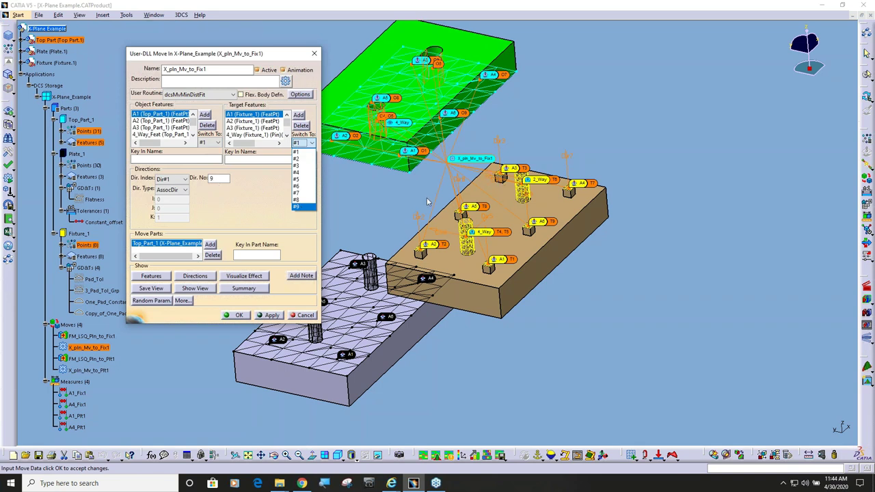
click(306, 317)
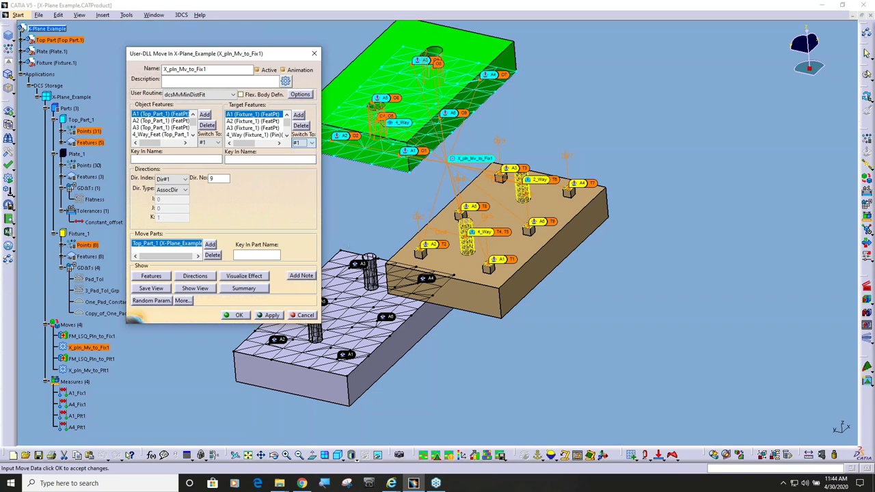
click(244, 316)
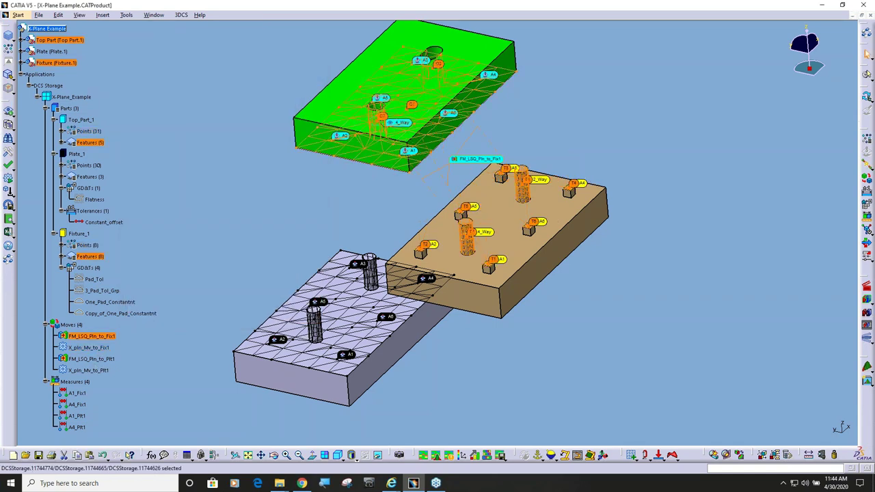
Run X_pln_Mv_to_Fix1 and animate the four assembly moves one by one.
double_click(96, 348)
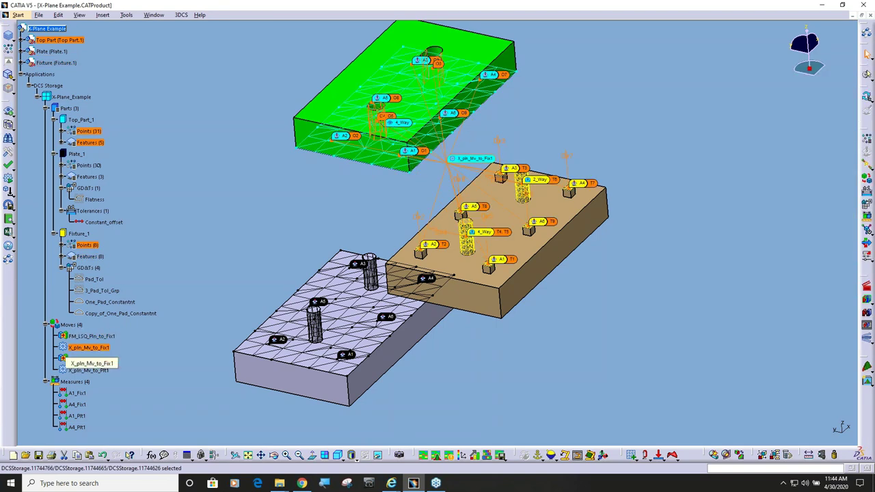
click(96, 359)
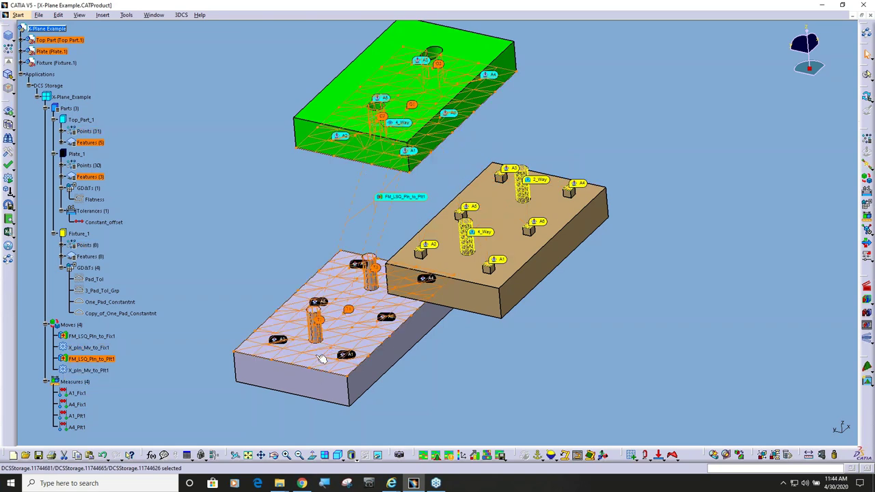
middle_drag(455, 335, 478, 332)
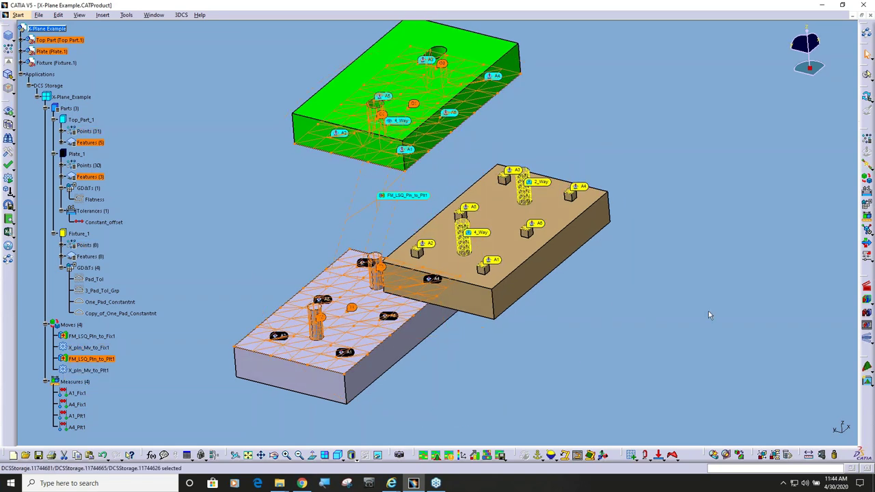
click(867, 328)
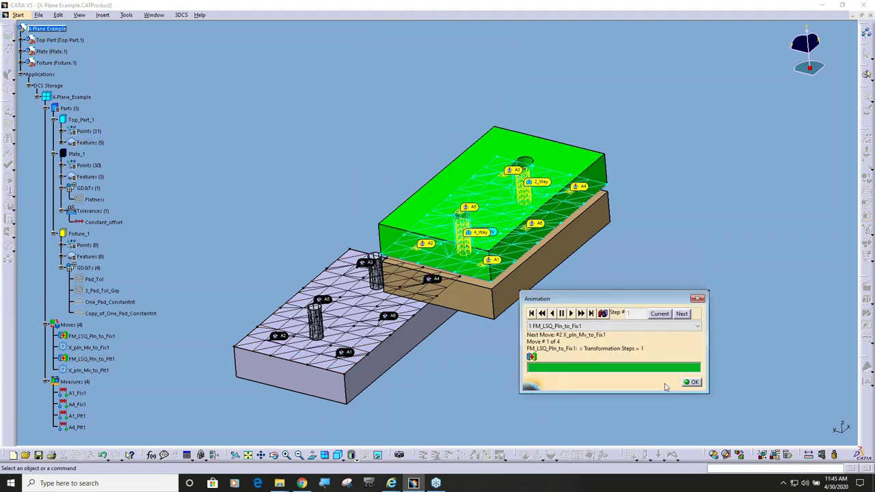
click(581, 313)
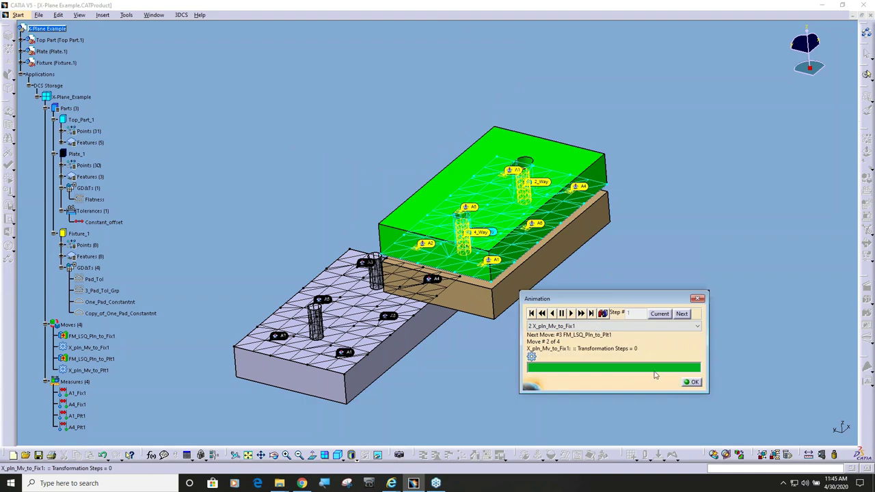
click(693, 382)
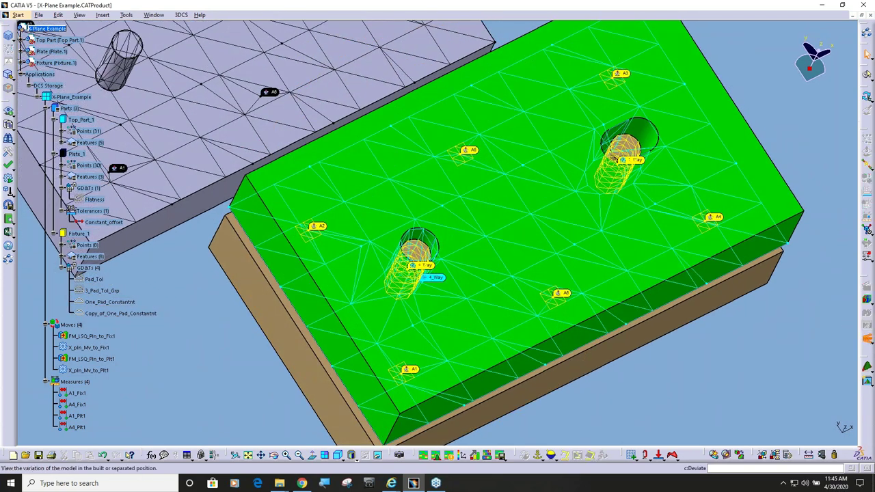
Run a deviation simulation to run 27, then reopen the X_pln_Mv_to_Fix1 definition.
click(866, 313)
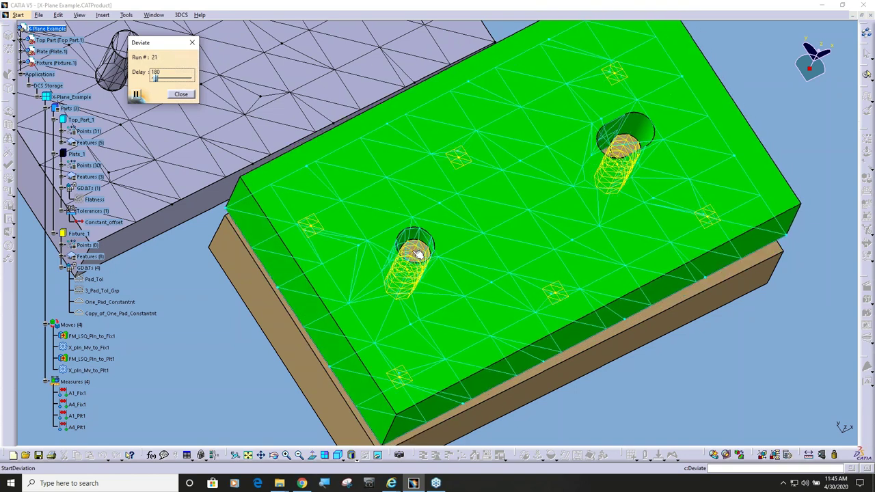
click(181, 94)
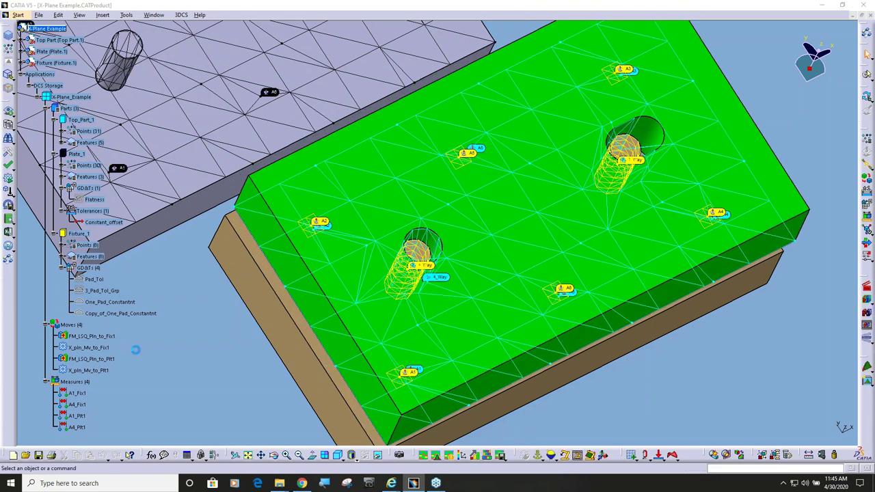
double_click(97, 348)
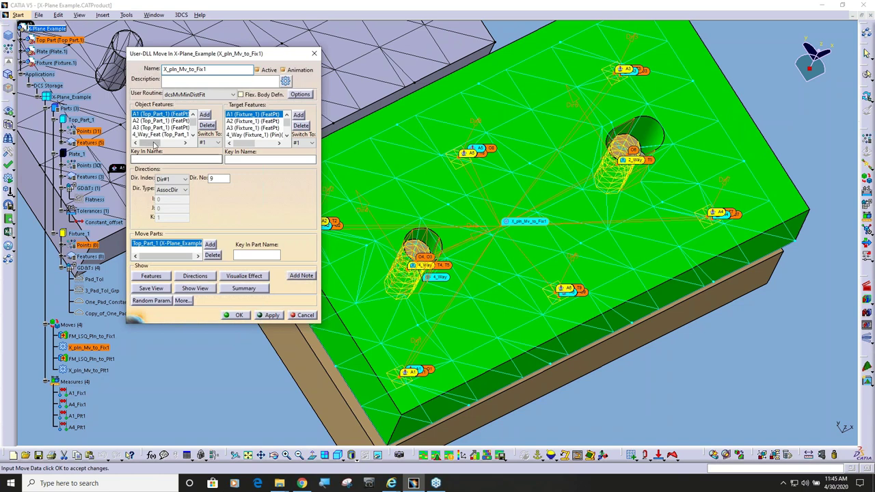
scroll(195, 137, down, 2)
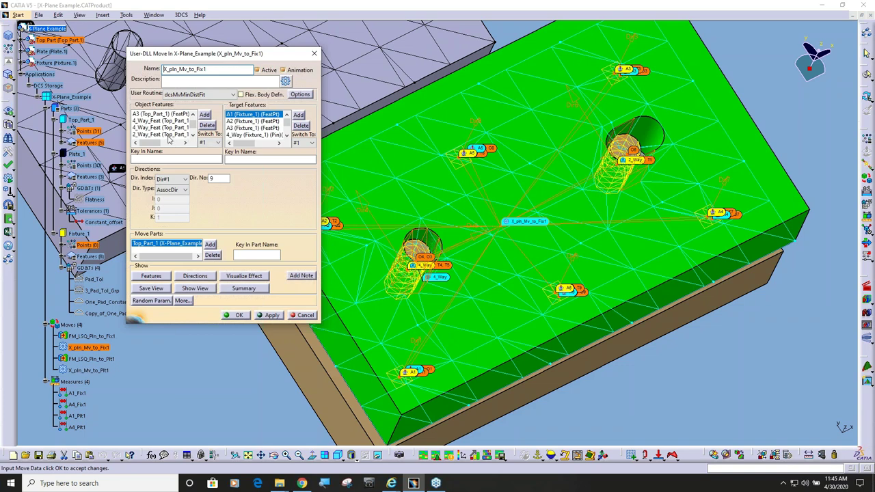
click(286, 135)
click(286, 135)
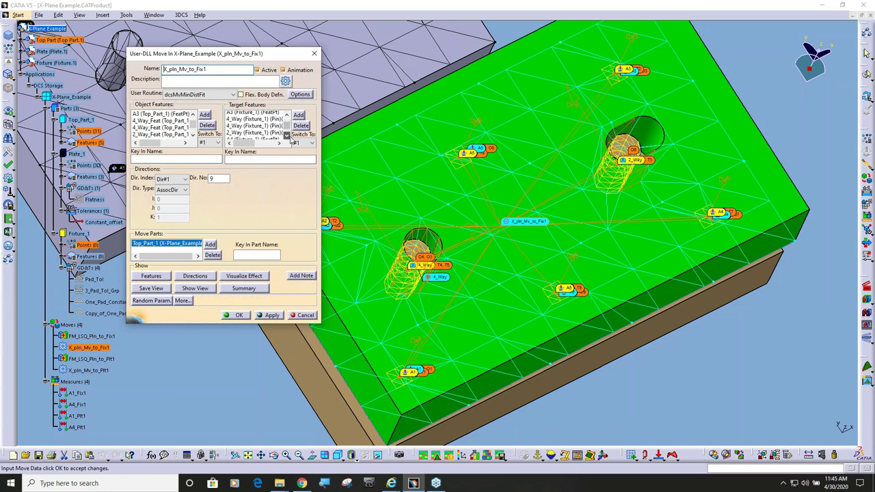
click(286, 136)
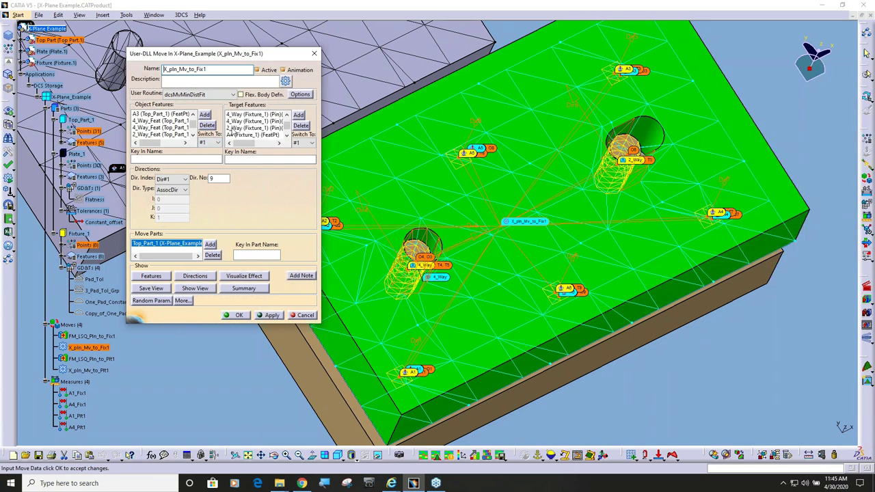
click(304, 315)
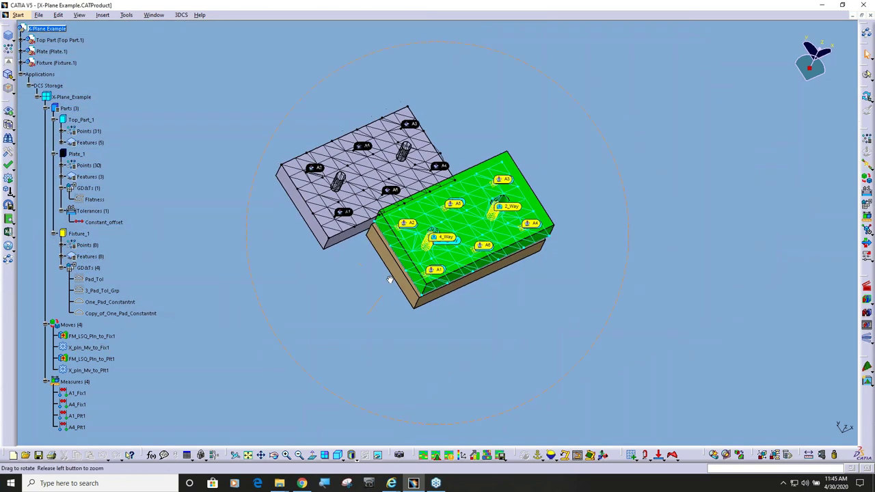
middle_drag(389, 279, 553, 250)
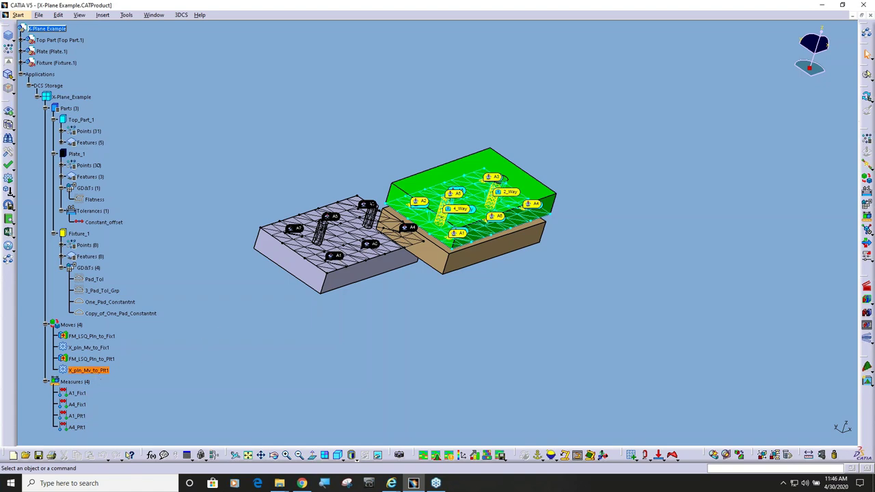
click(335, 257)
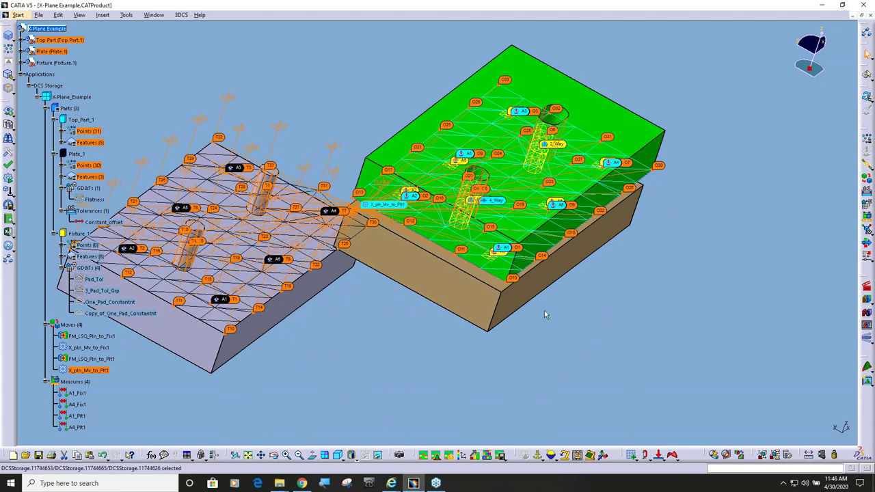
Build at nominal and run Deviate, then separate the parts and restart Deviate to run 77.
click(867, 299)
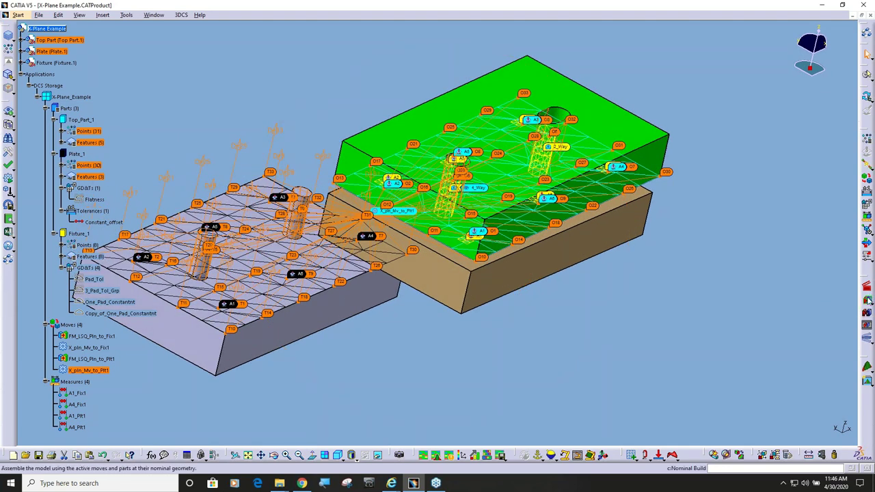
click(867, 309)
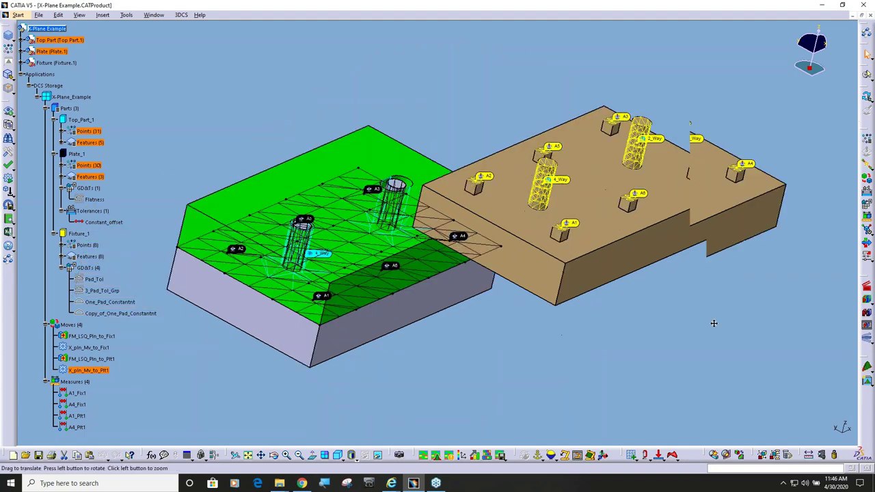
ctrl+middle_drag(512, 348, 442, 342)
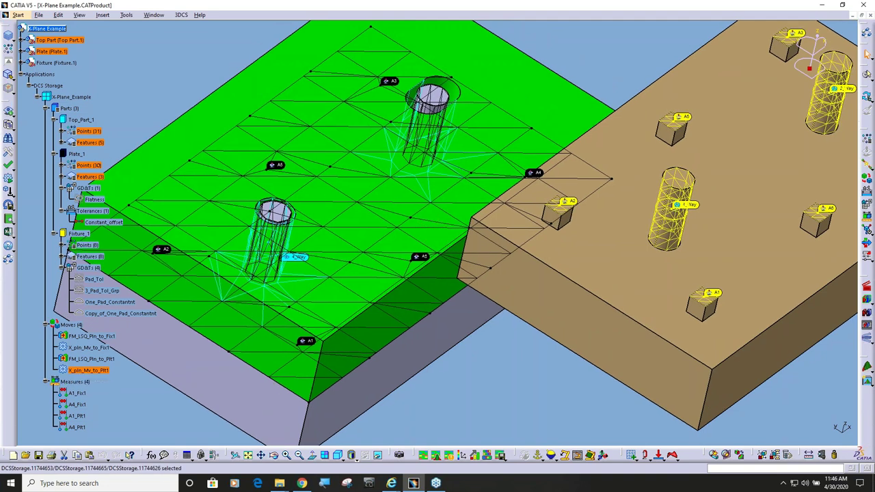
click(867, 337)
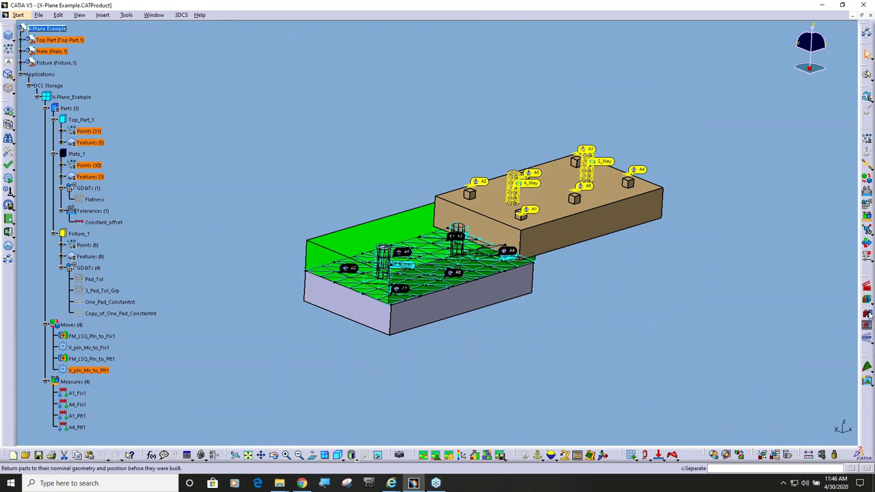
click(866, 325)
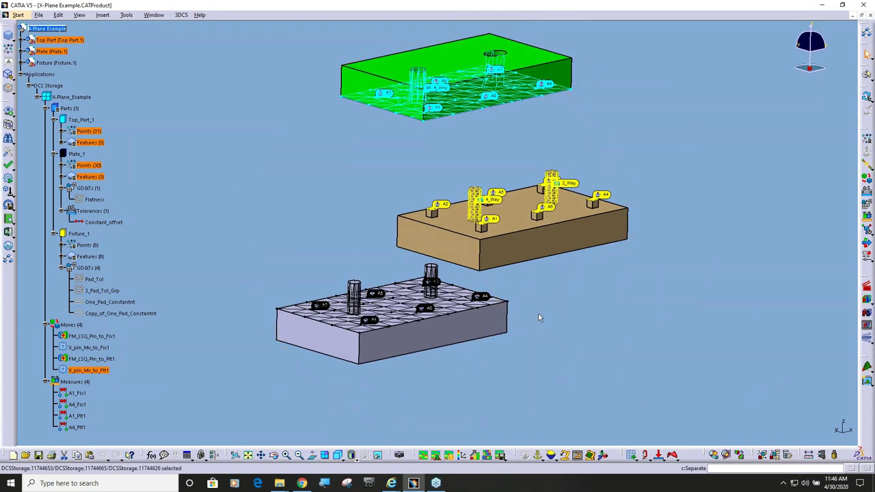
click(867, 340)
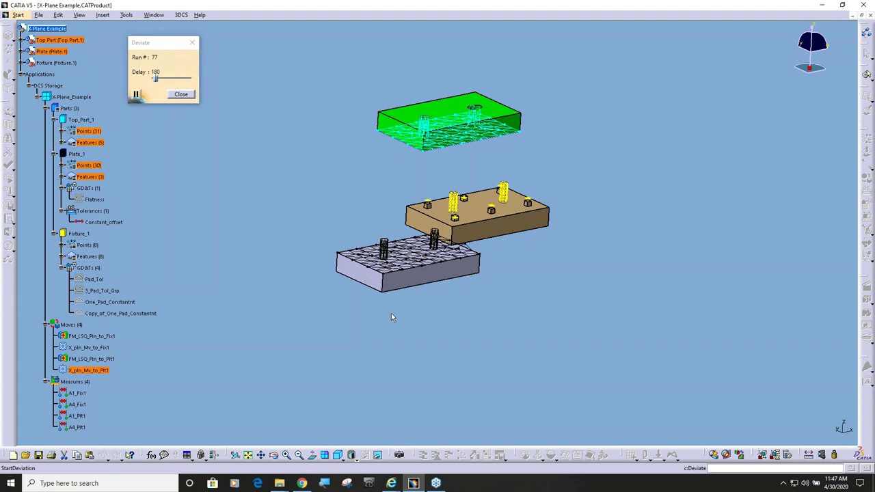
Let the deviation run past run 141 while zoomed in on the parts, then stop it.
mouse_move(438, 290)
ctrl+middle_down()
mouse_move(424, 307)
mouse_move(449, 283)
ctrl+middle_up()
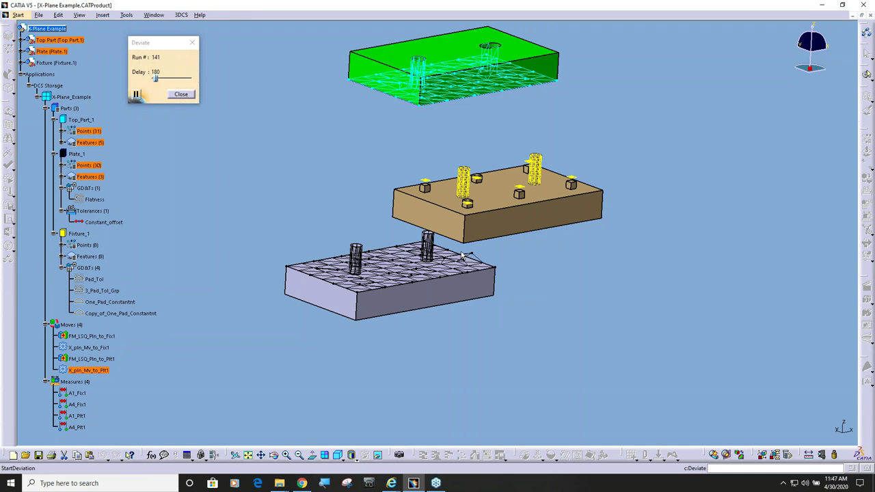
click(181, 94)
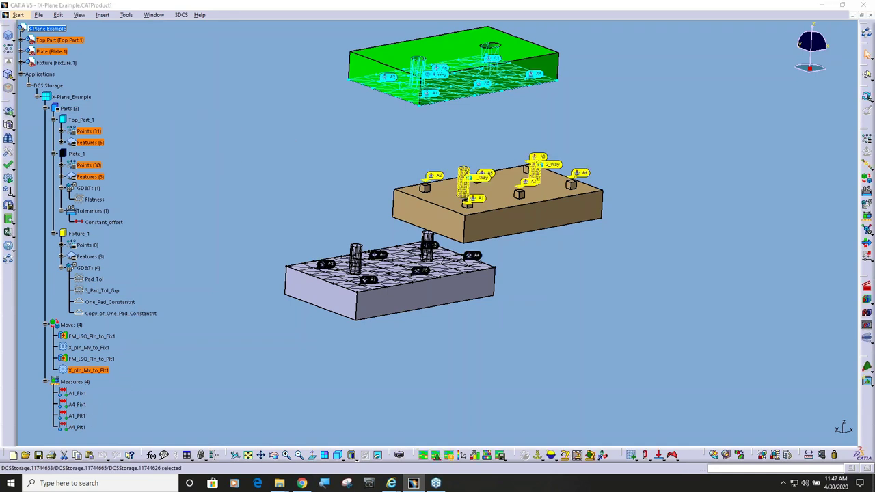
Toggle activation of the FM_LSQ_Pin_to_Fix1 and X_pln_Mv_to_Fix1 fixture moves.
click(78, 416)
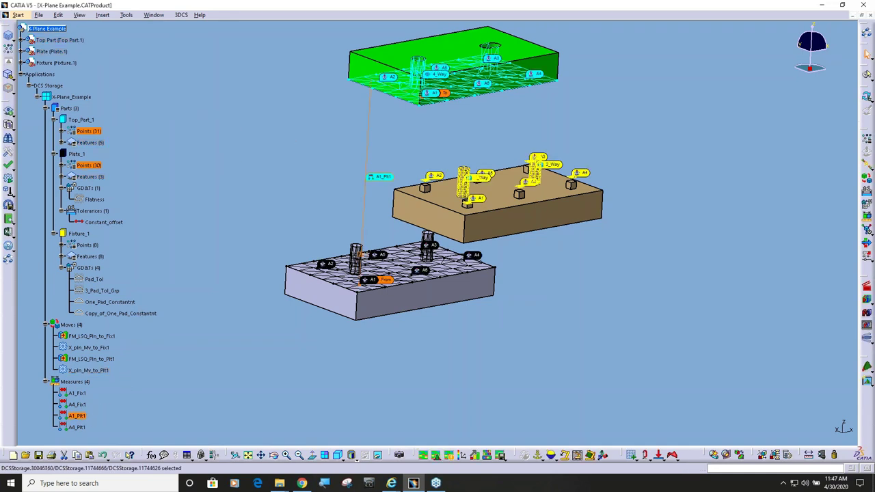
click(89, 358)
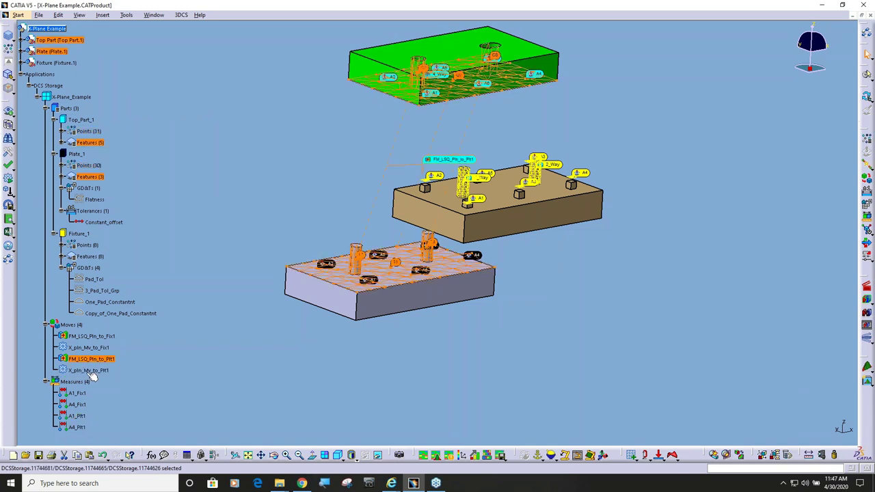
click(91, 371)
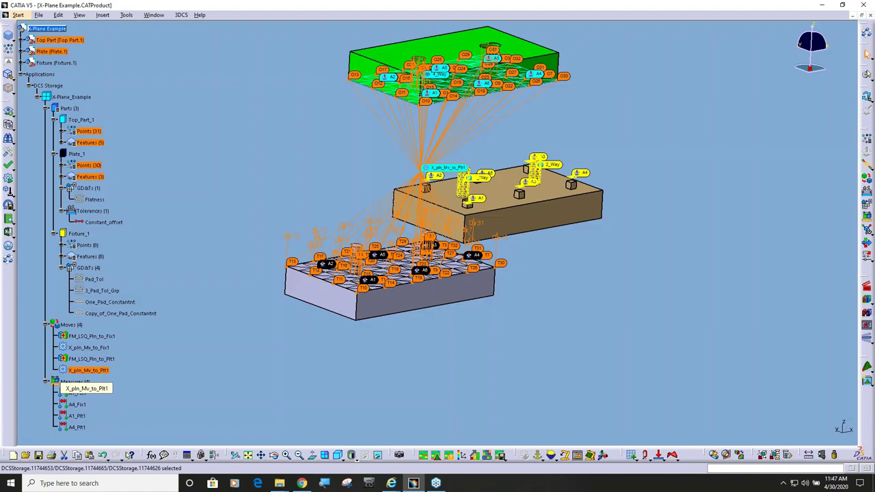
key(Escape)
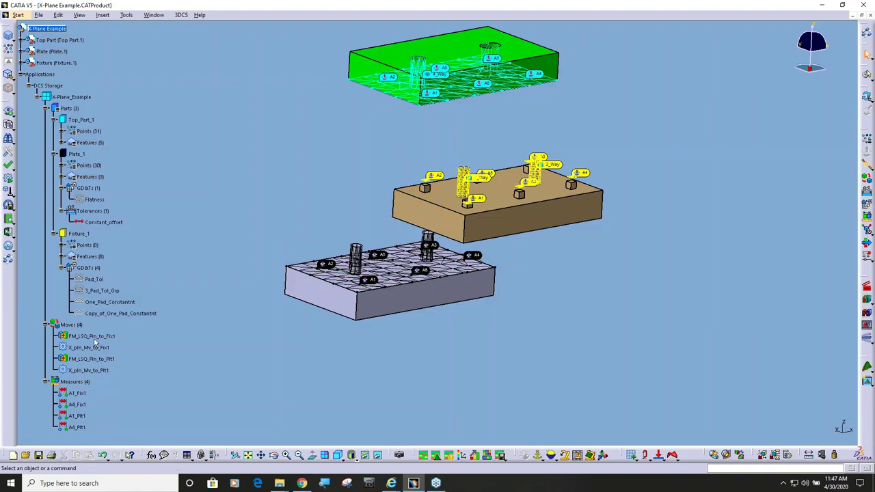
click(92, 335)
click(101, 349)
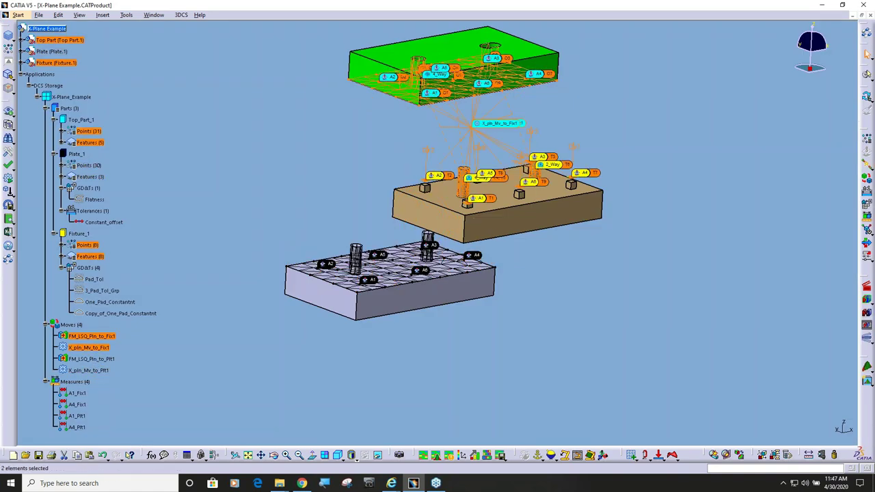
right_click(95, 348)
click(136, 194)
Turn off output for the A1_Fix1 and A4_Fix1 measures and select A1_Plt1.
click(80, 394)
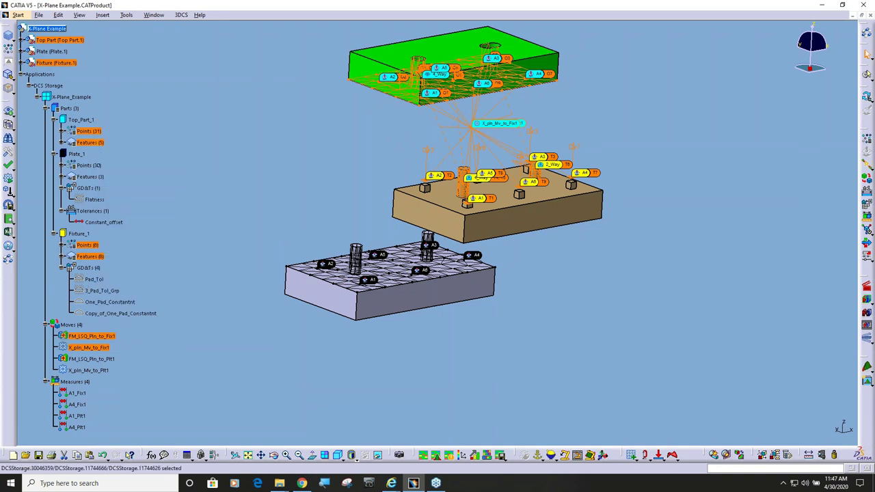
ctrl+click(77, 403)
right_click(76, 404)
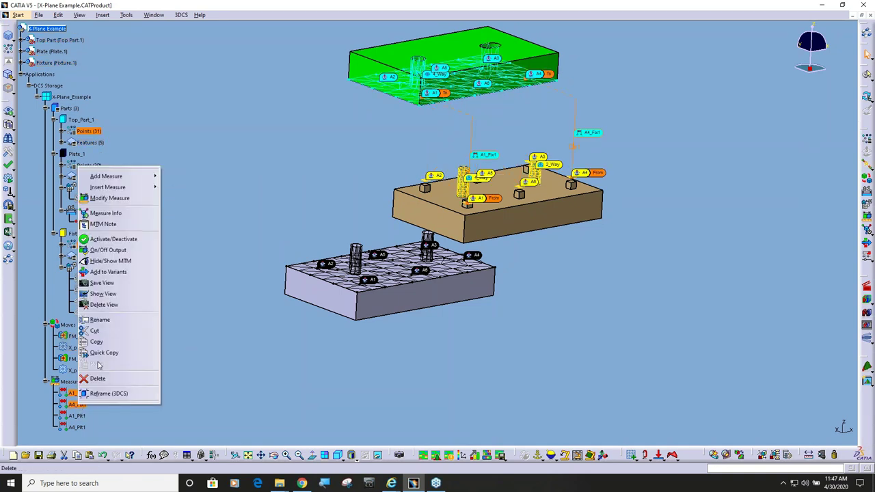
click(121, 240)
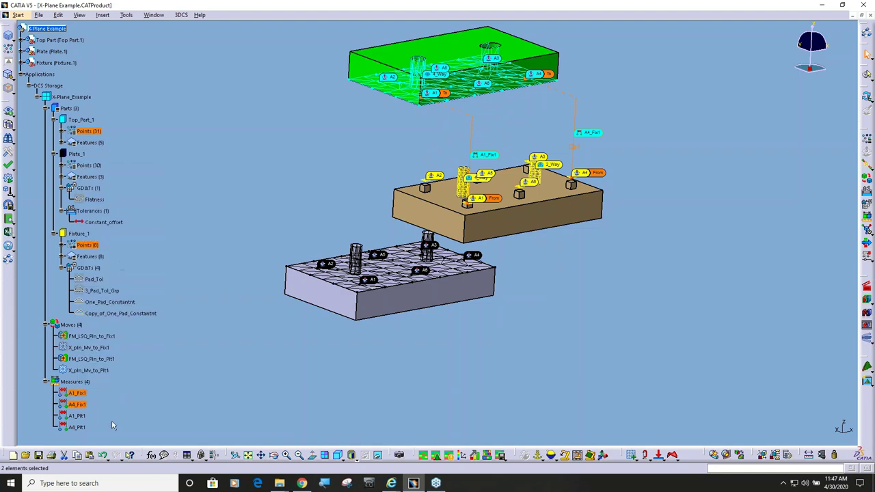
click(76, 415)
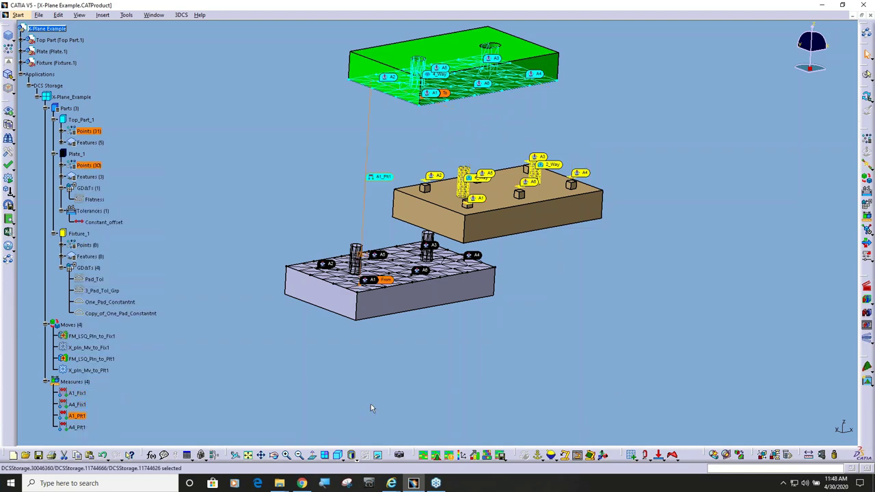
middle_drag(371, 408, 353, 339)
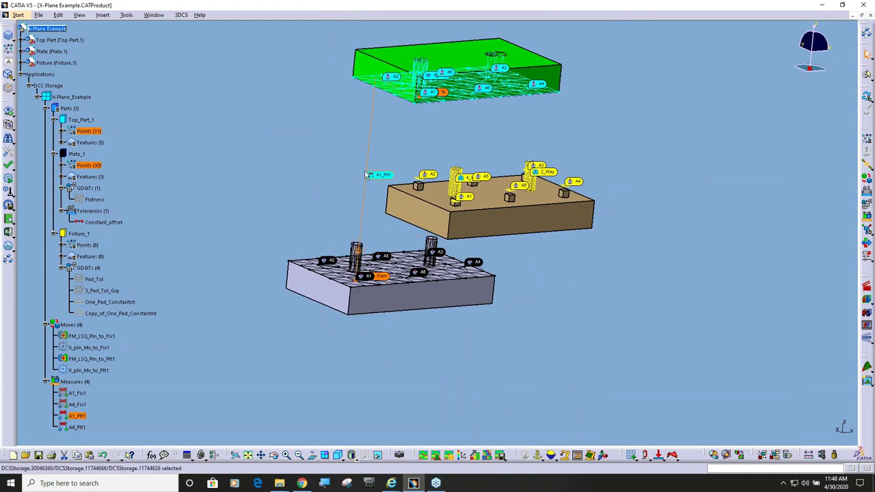
middle_drag(341, 215, 437, 151)
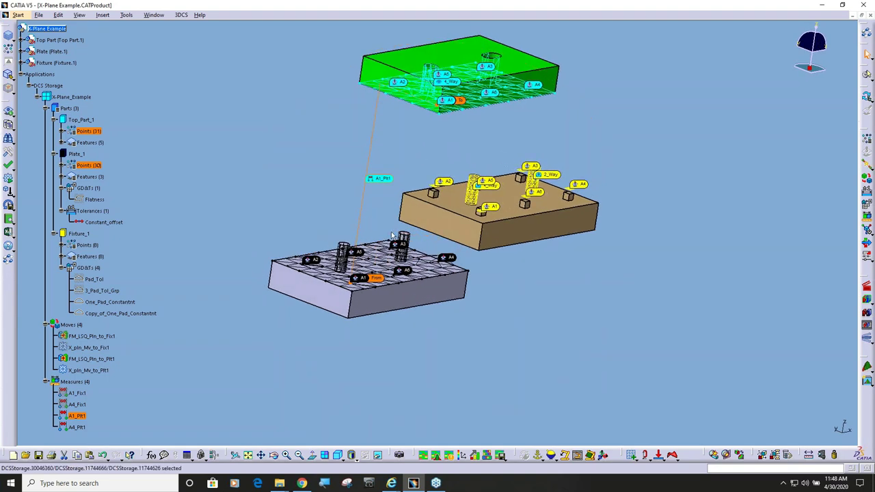
right_click(370, 283)
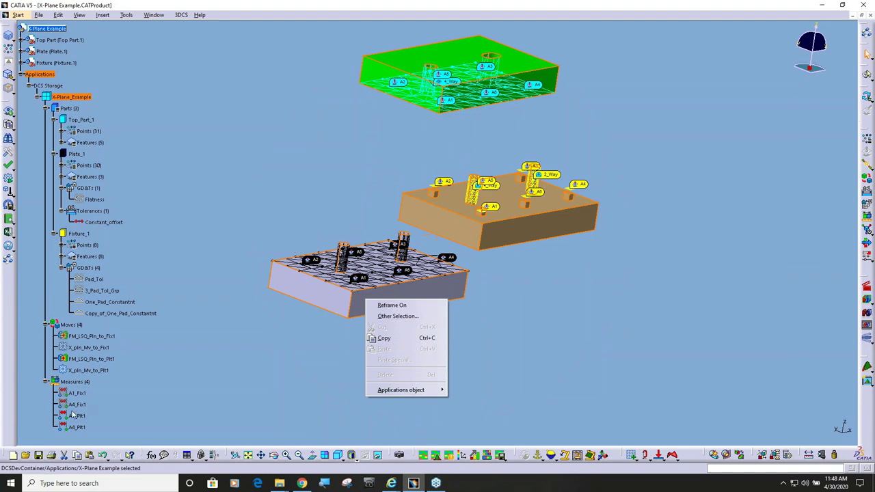
click(82, 430)
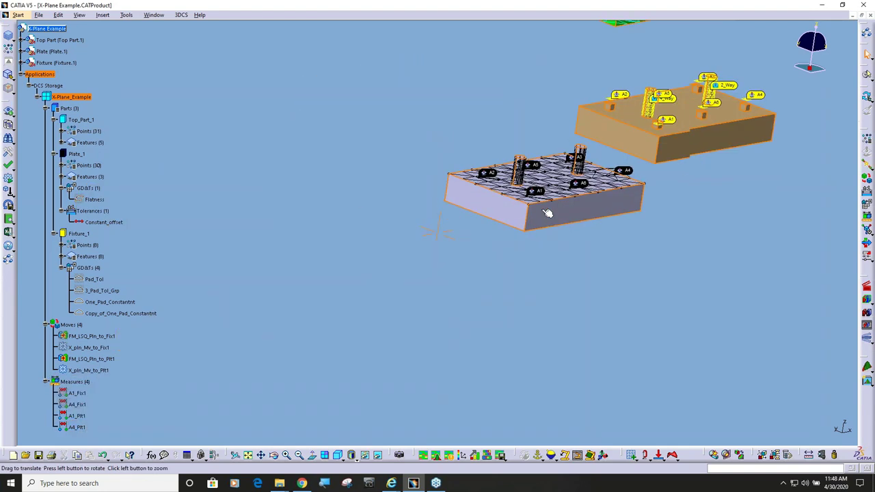
click(77, 415)
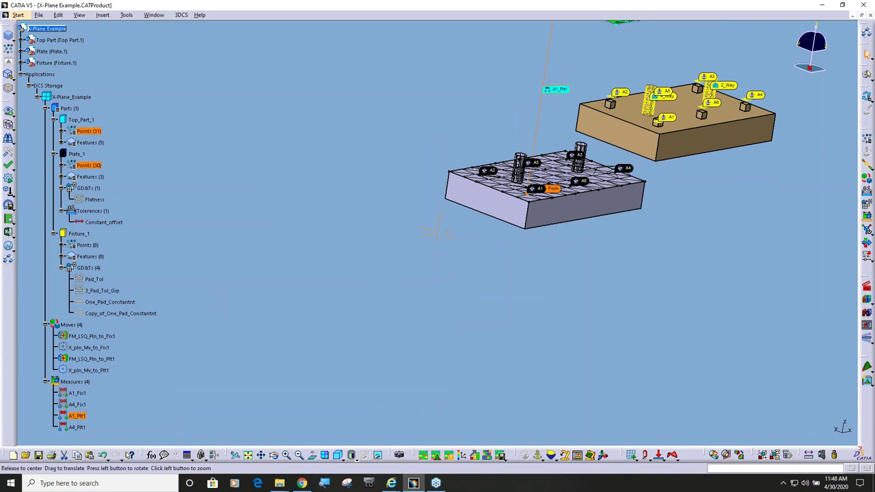
middle_drag(377, 276, 374, 328)
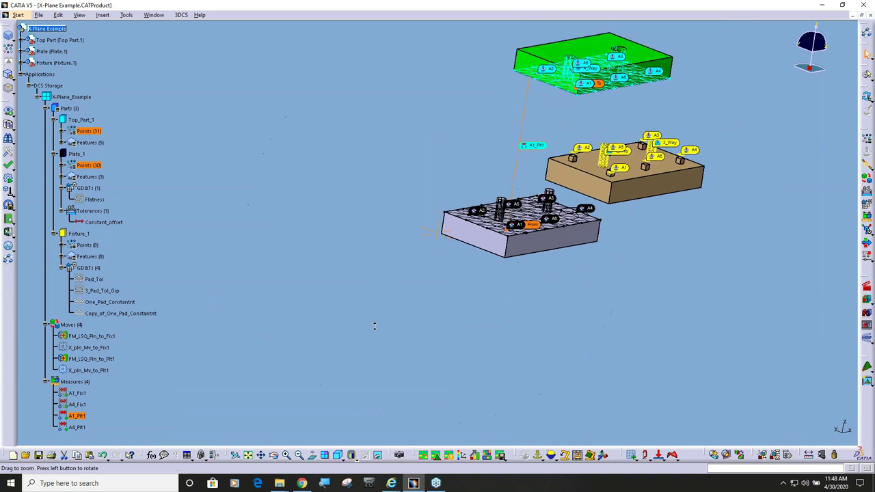
click(78, 427)
middle_drag(441, 344, 299, 399)
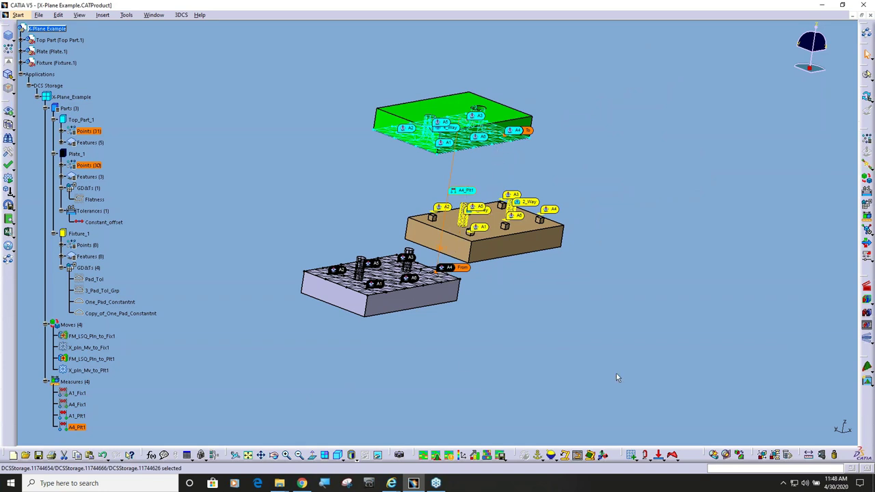
text(c:Separate)
Bring the parts into built position and toggle the X_pln_Mv_to_Plt1 move's activation.
key(Return)
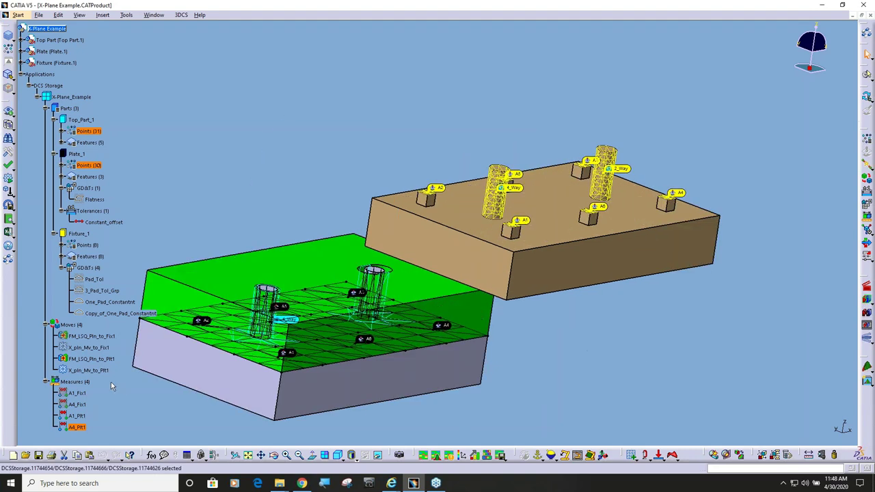
click(88, 371)
right_click(87, 371)
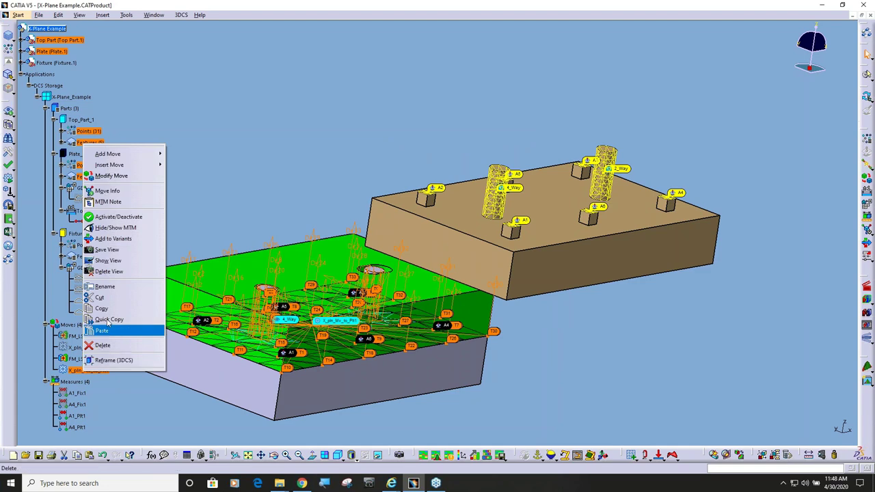
click(123, 217)
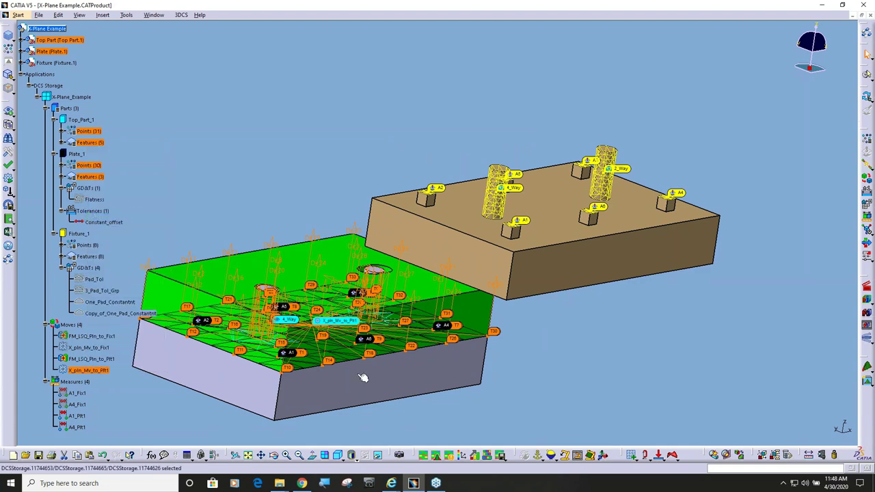
Confirm the A1_Plt1 and A4_Plt1 definitions, separate the parts, and start a deviation run.
double_click(77, 416)
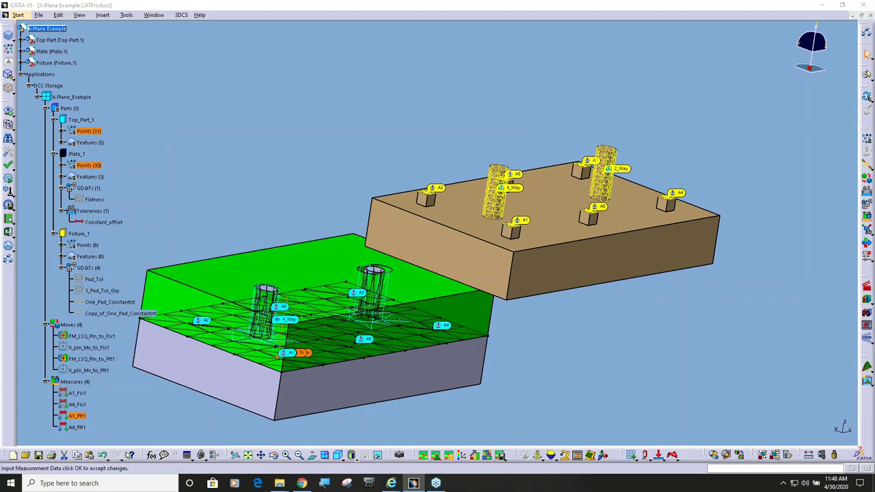
click(210, 300)
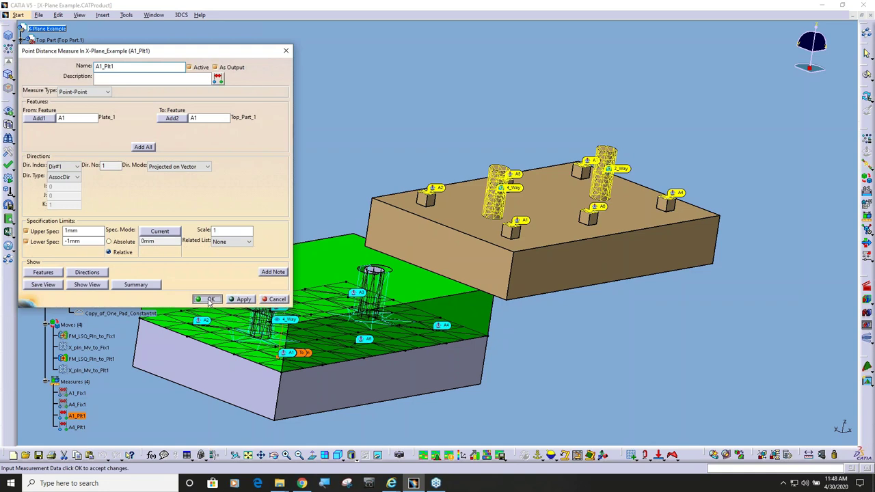
double_click(77, 427)
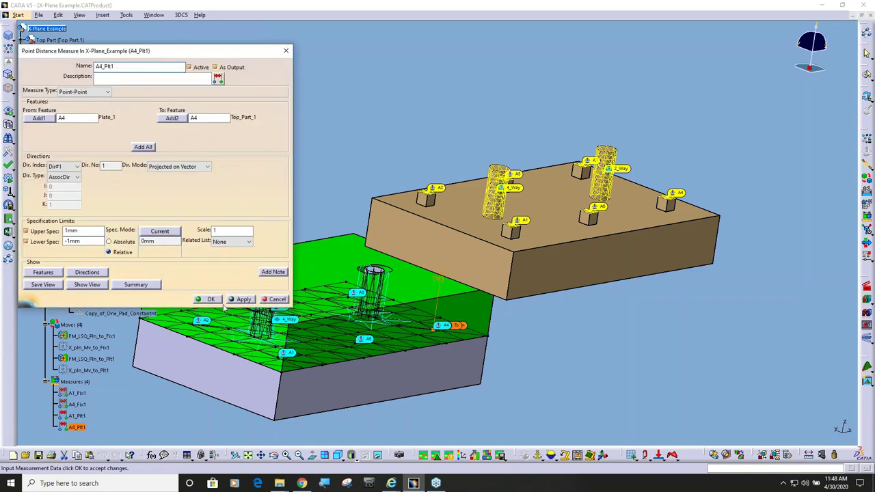
click(209, 300)
click(871, 315)
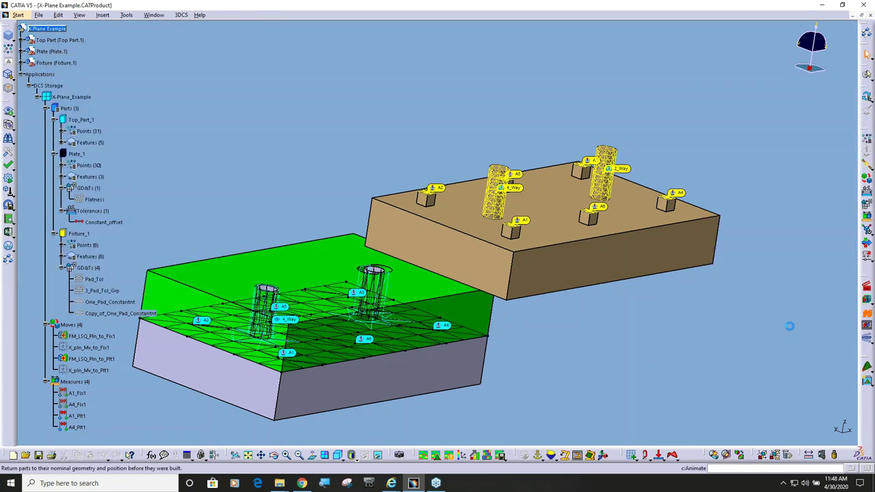
click(867, 337)
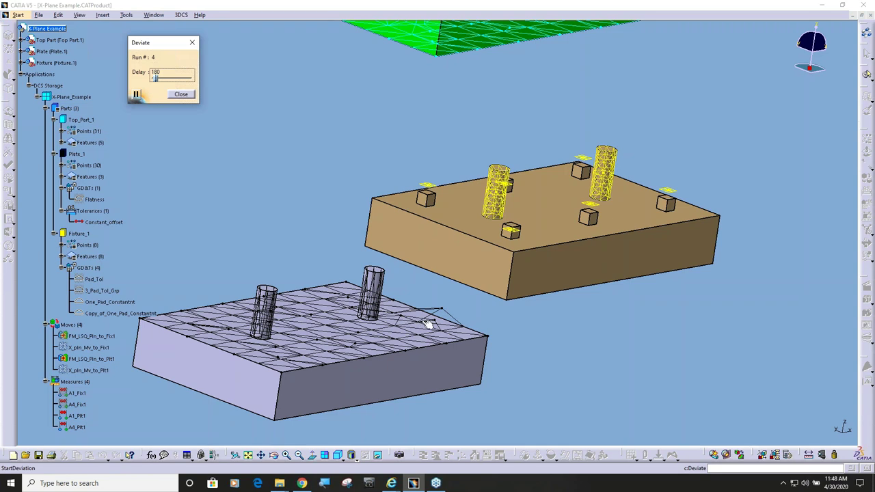
Stop the deviation at run 10 and Nominal Build so the top part sits on the block.
click(181, 94)
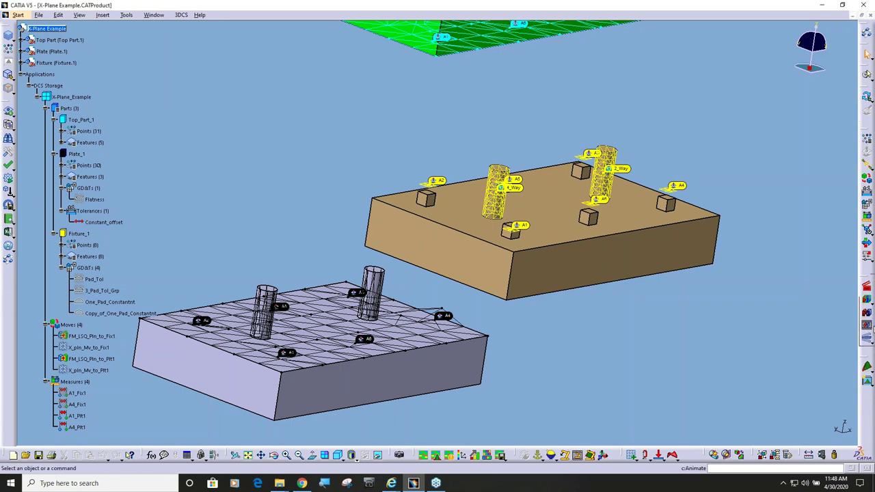
click(868, 328)
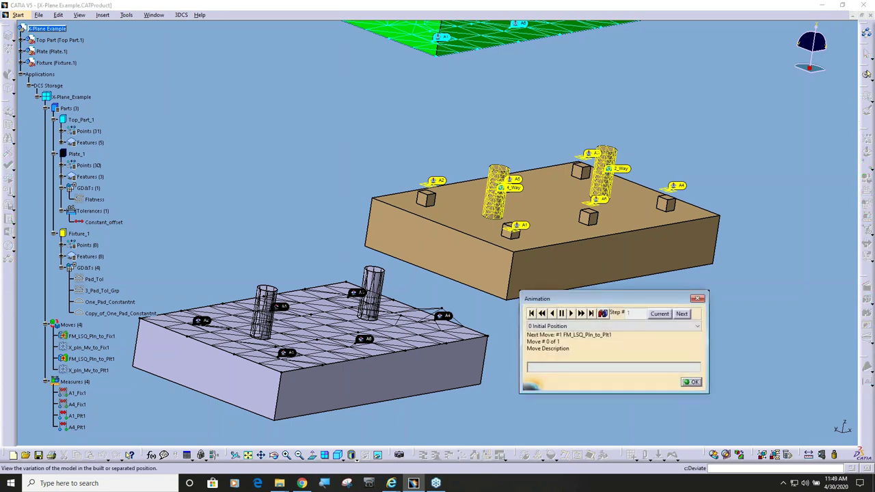
click(692, 382)
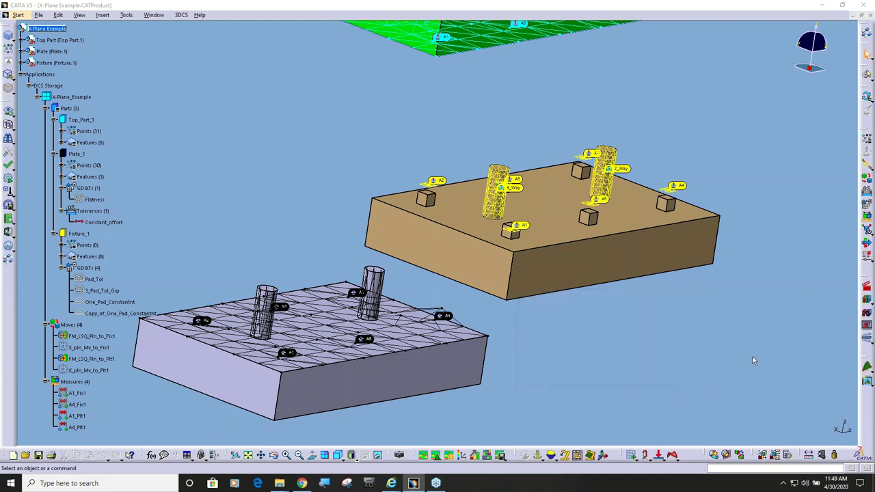
click(865, 312)
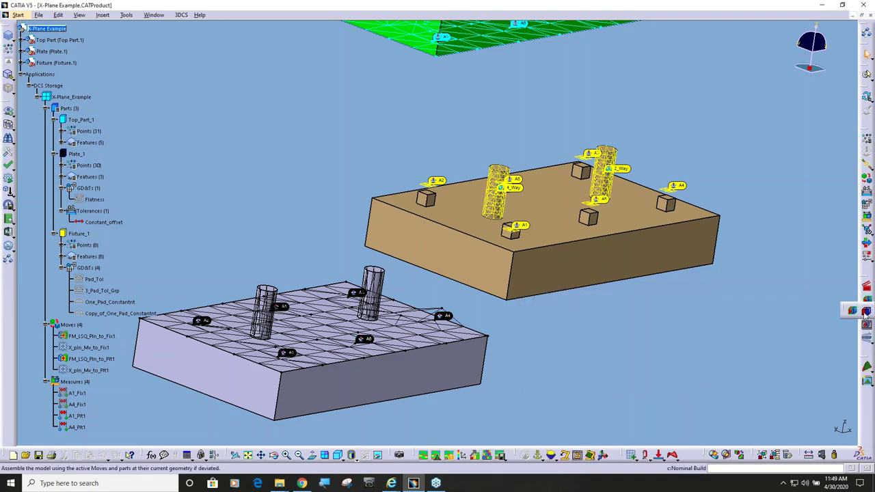
click(865, 312)
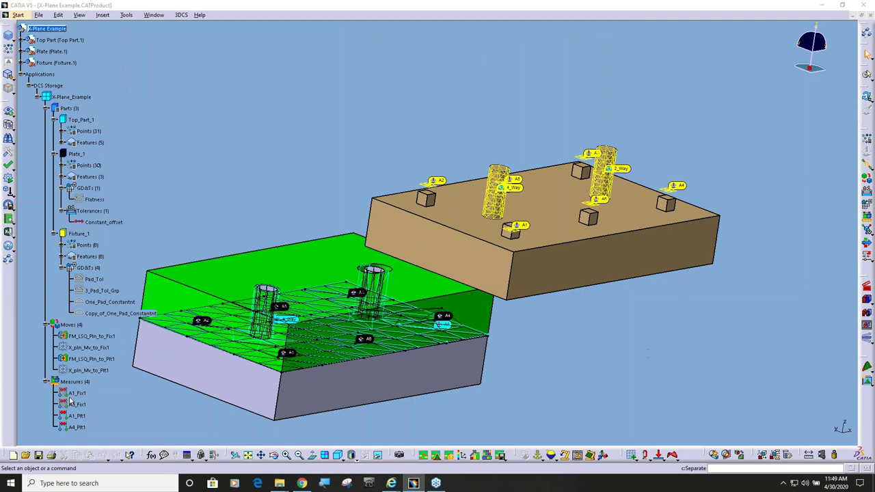
click(76, 415)
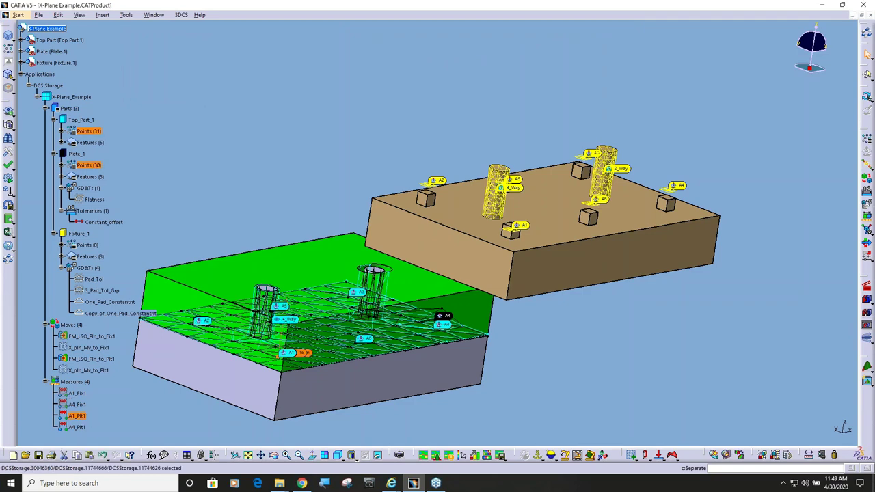
double_click(81, 416)
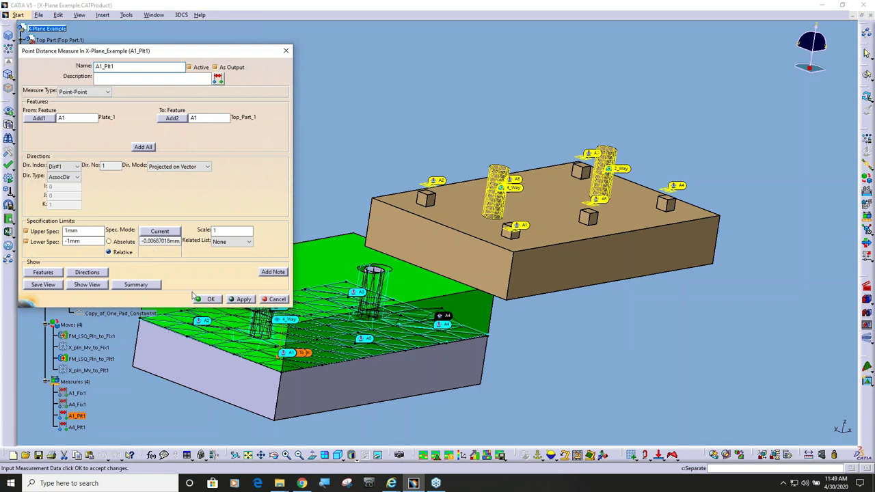
click(211, 299)
click(76, 427)
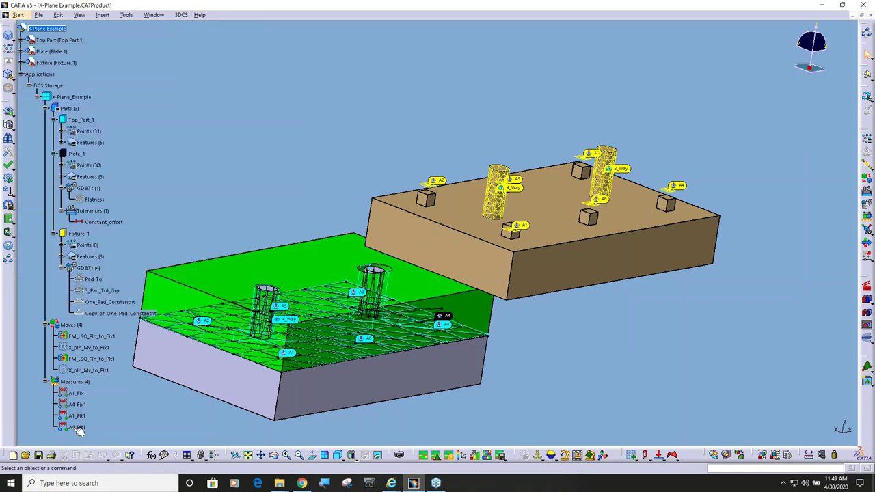
double_click(77, 427)
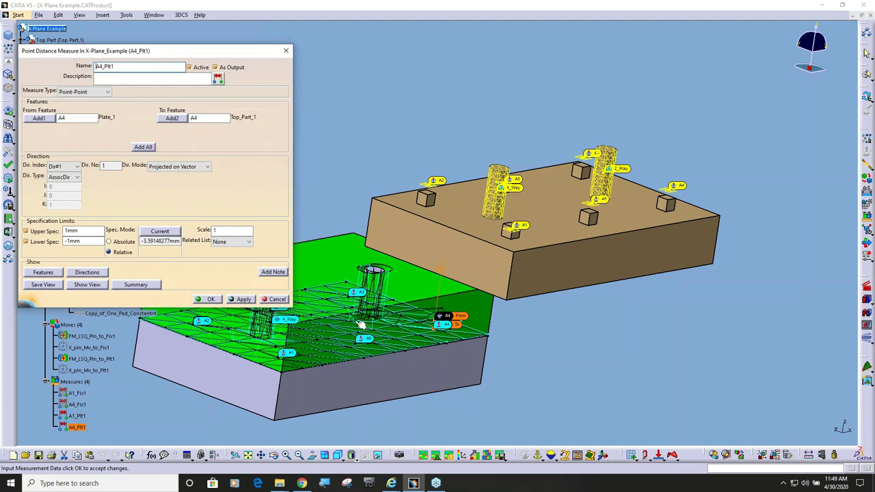
middle_drag(426, 347, 440, 287)
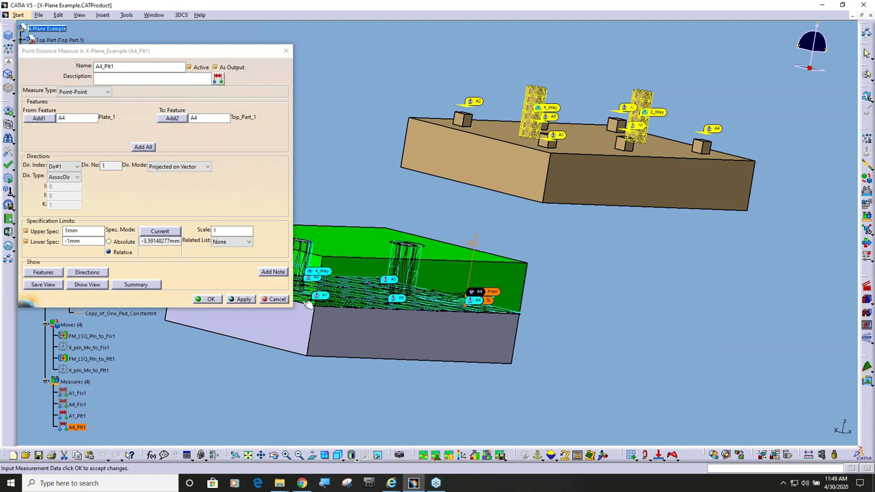
click(275, 299)
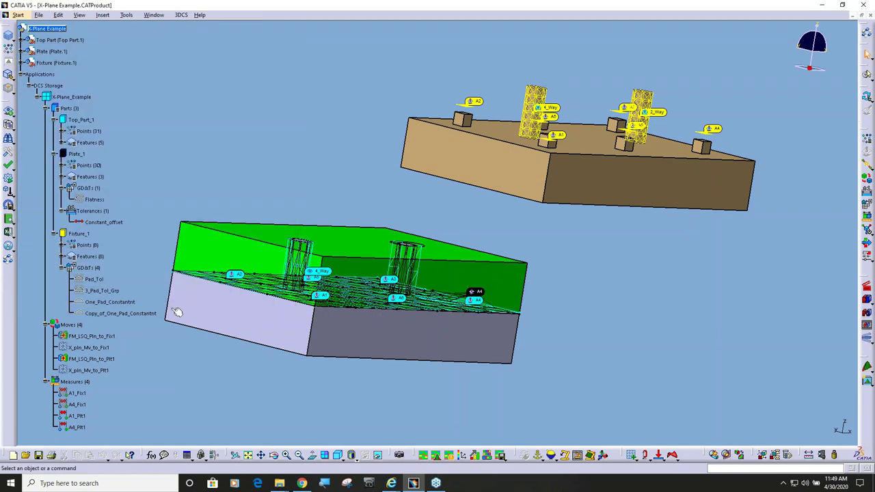
Apply an X_pln_Mv_to_Plt1 context-menu option, return to nominal, and run a few variation runs.
click(84, 369)
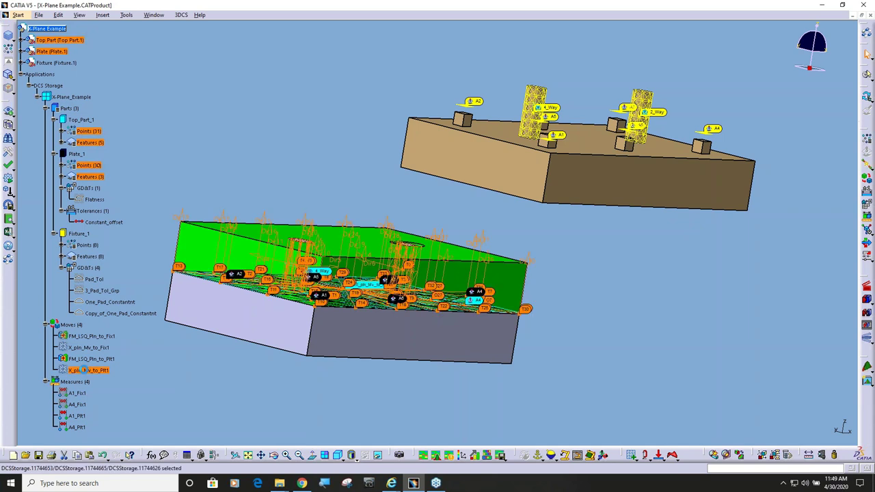
right_click(85, 370)
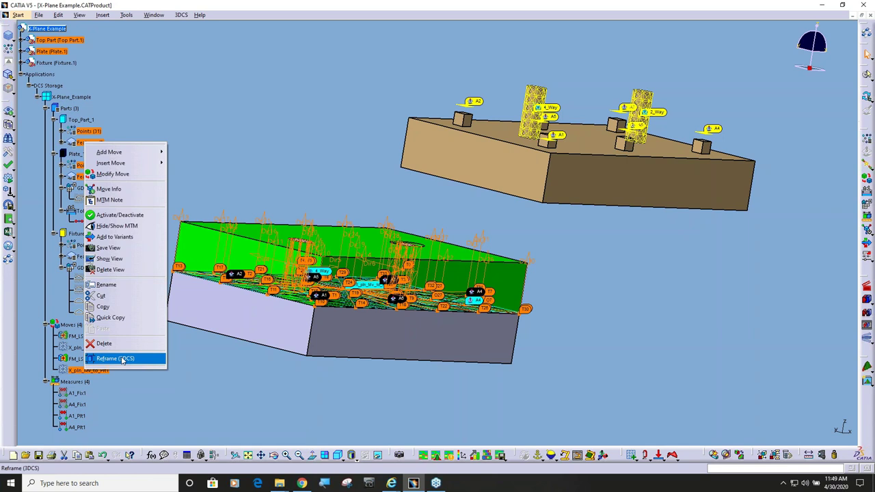
click(134, 228)
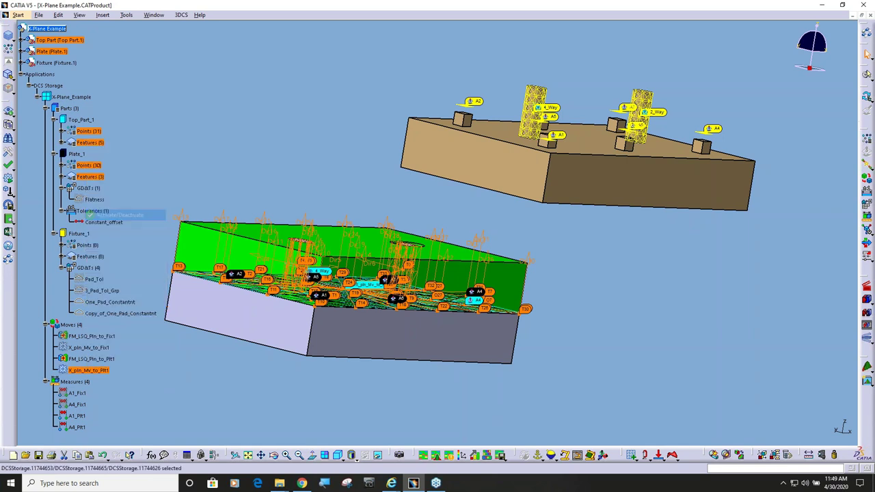
click(869, 320)
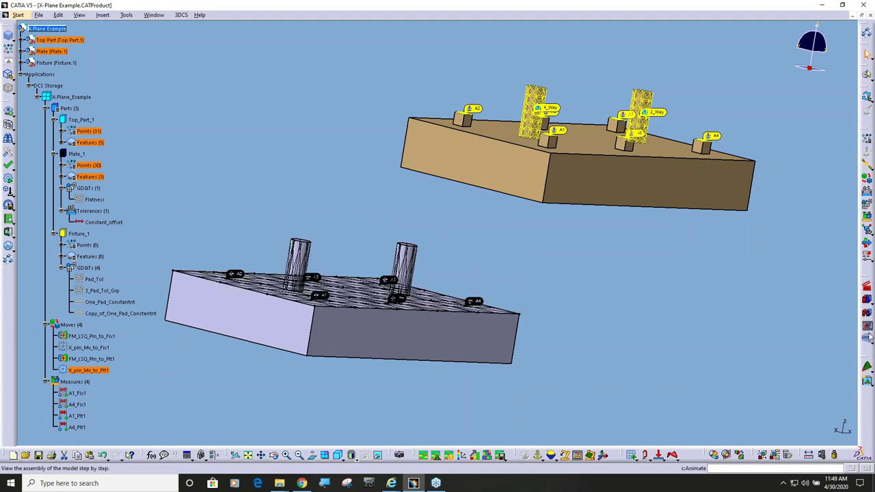
click(869, 344)
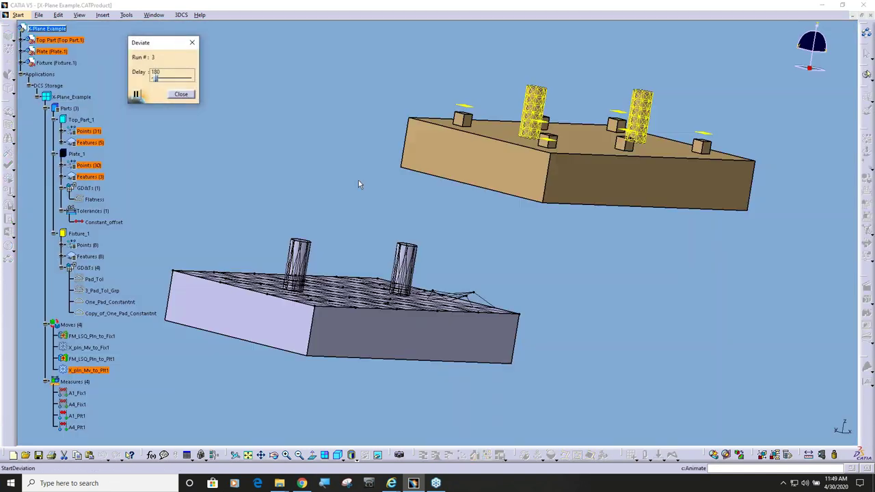
click(181, 95)
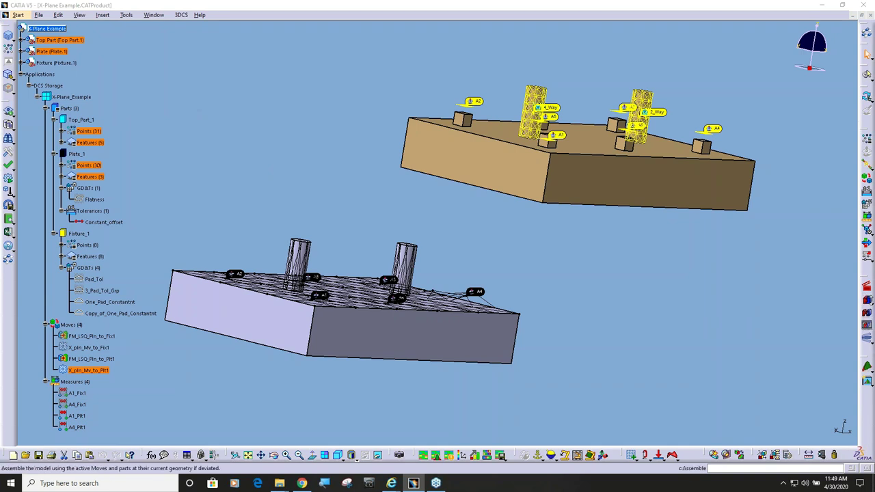
Assemble the plate onto the fixture and open A1_Plt1, now reading 0.06698567mm.
click(867, 309)
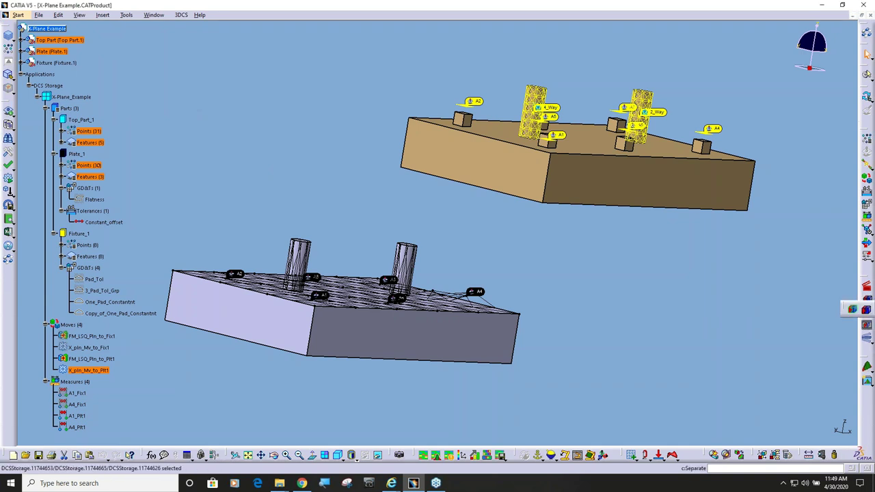
click(865, 310)
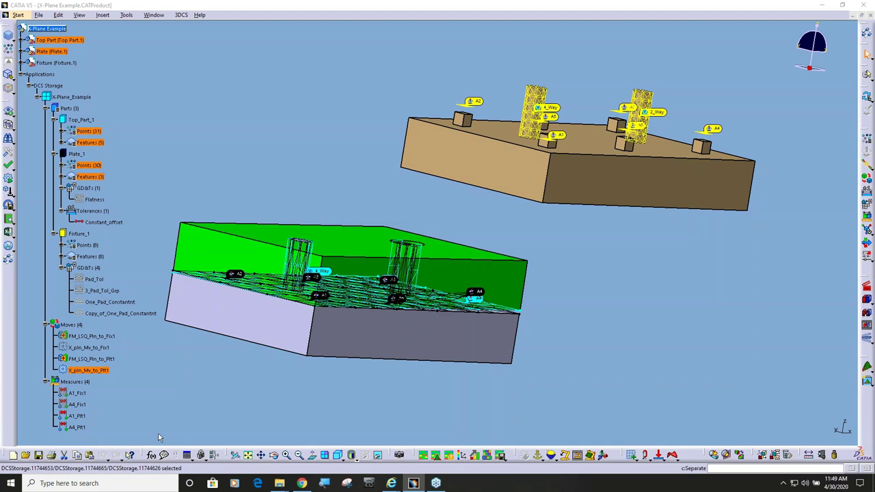
click(77, 415)
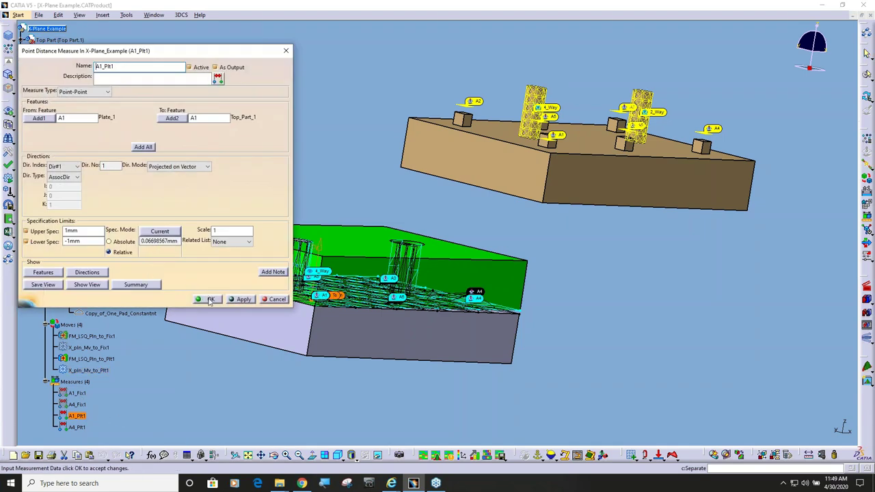
click(207, 299)
double_click(77, 427)
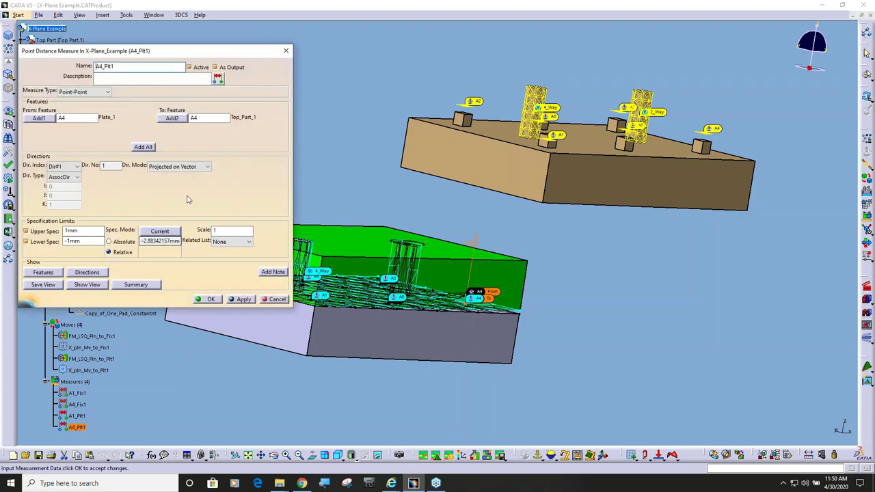
middle_drag(497, 298, 559, 303)
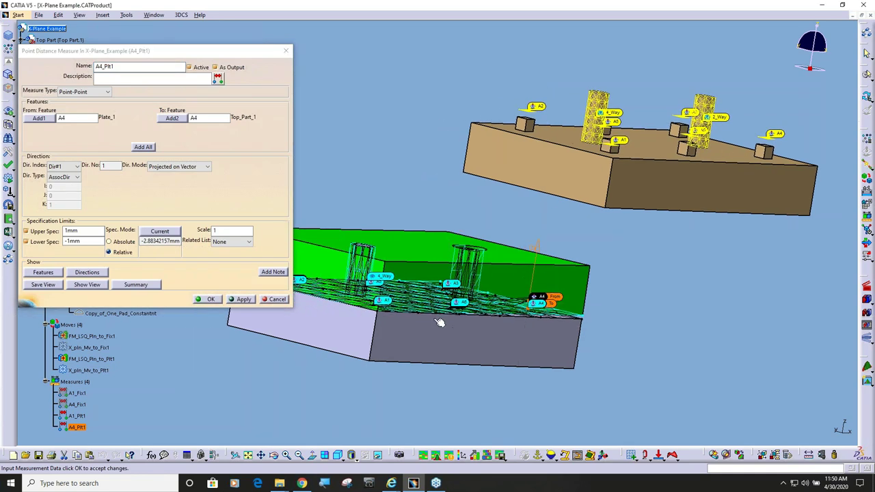
middle_drag(439, 322, 430, 293)
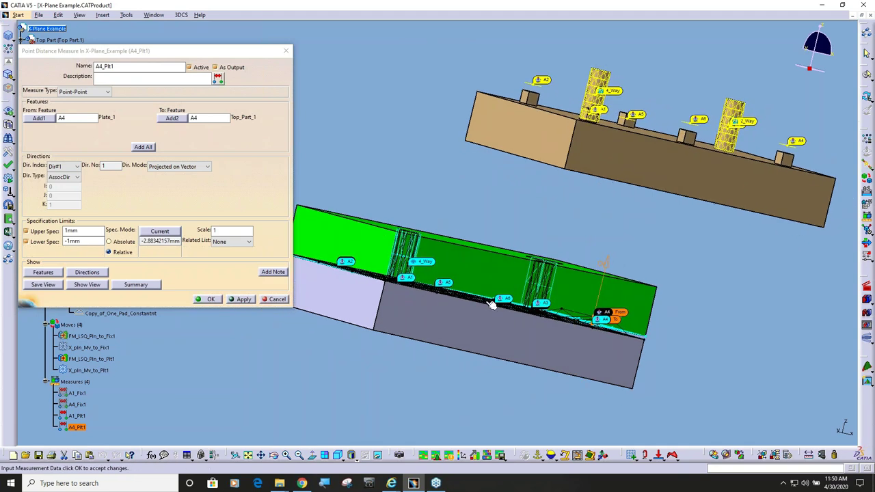
middle_drag(441, 287, 416, 314)
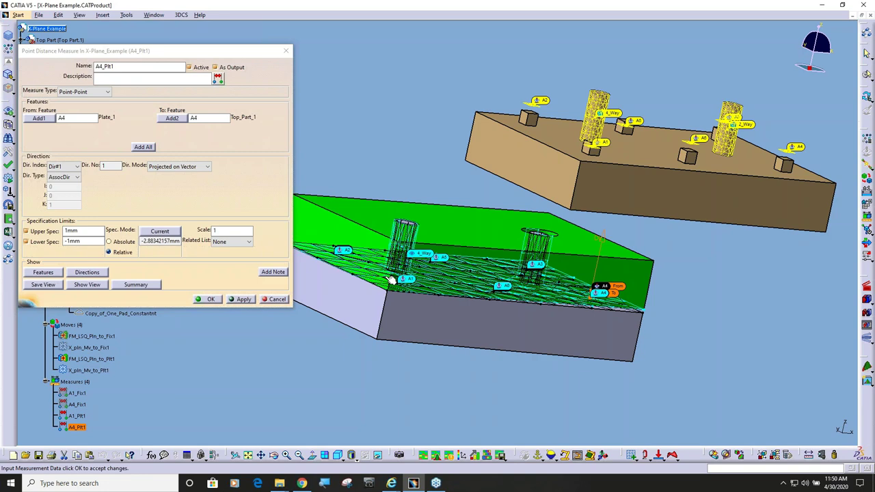
middle_drag(540, 290, 485, 290)
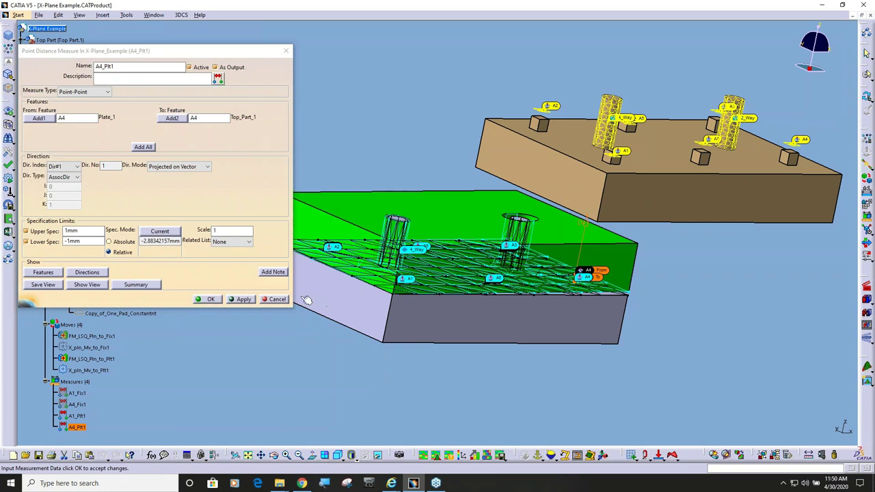
click(208, 299)
middle_drag(437, 273, 476, 262)
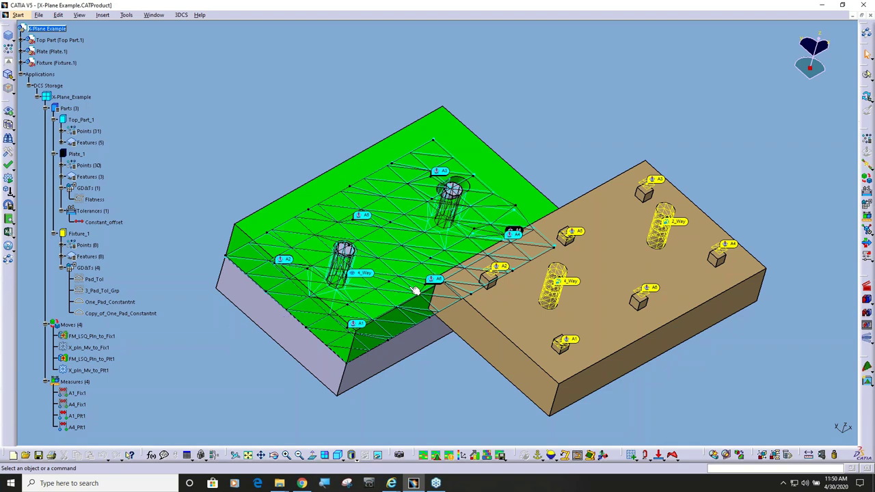
middle_drag(438, 263, 387, 317)
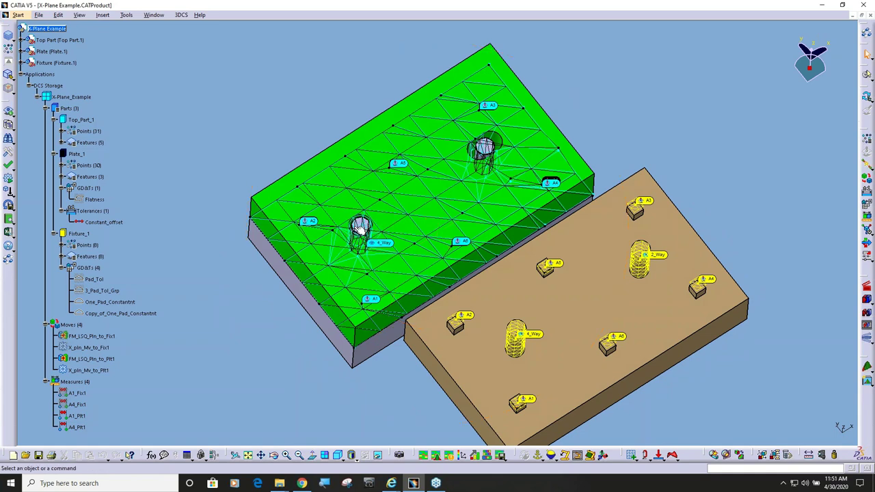
middle_drag(451, 245, 488, 212)
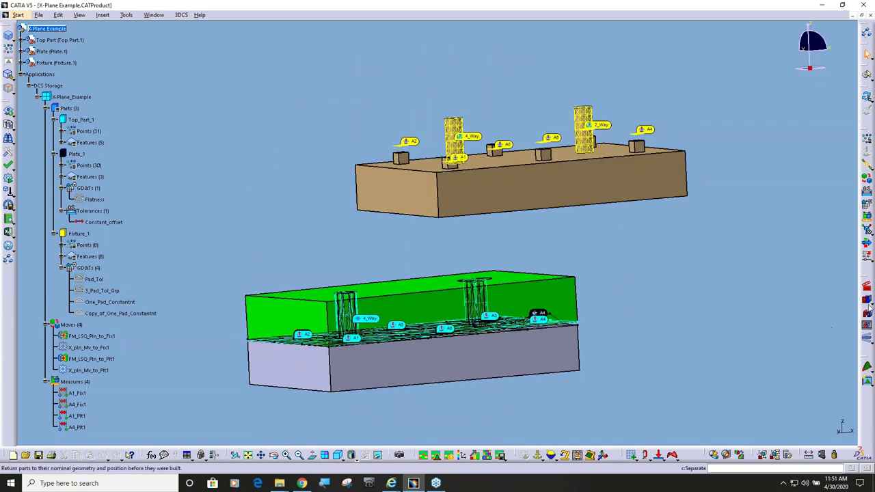
Build and deviate the assembly through 46 runs while orbiting, then close the simulation.
click(867, 74)
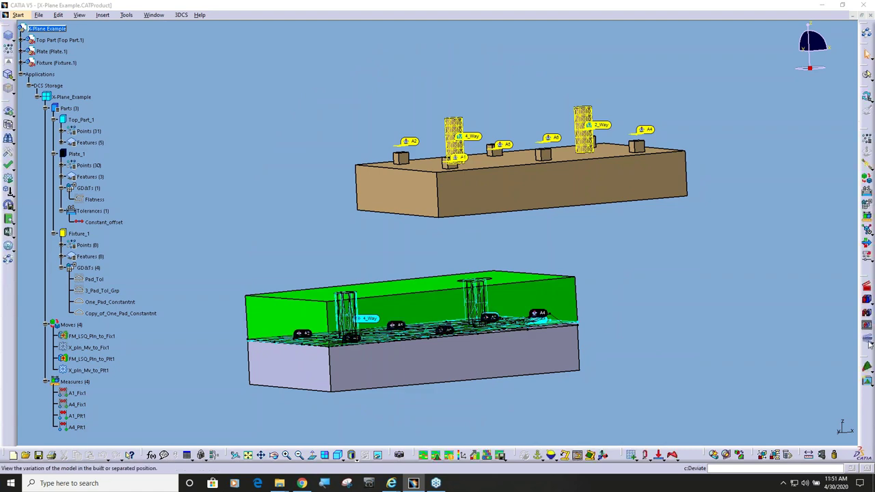
click(866, 344)
middle_drag(479, 272, 568, 351)
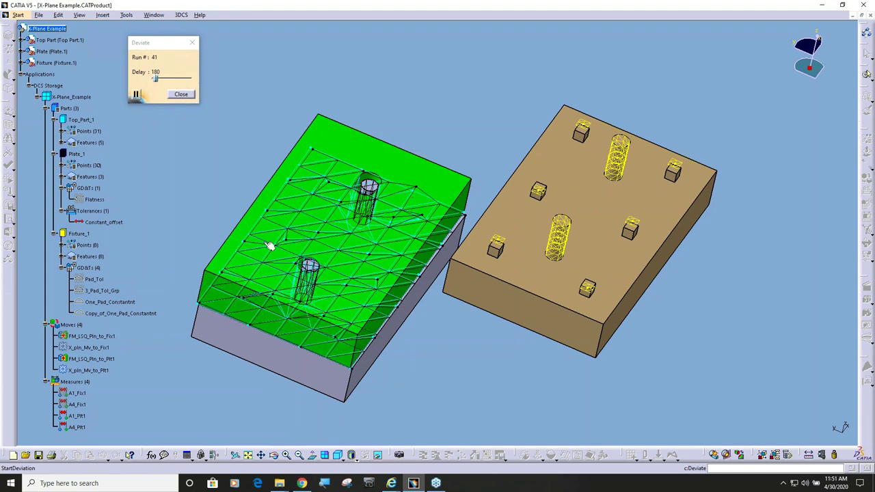
click(192, 98)
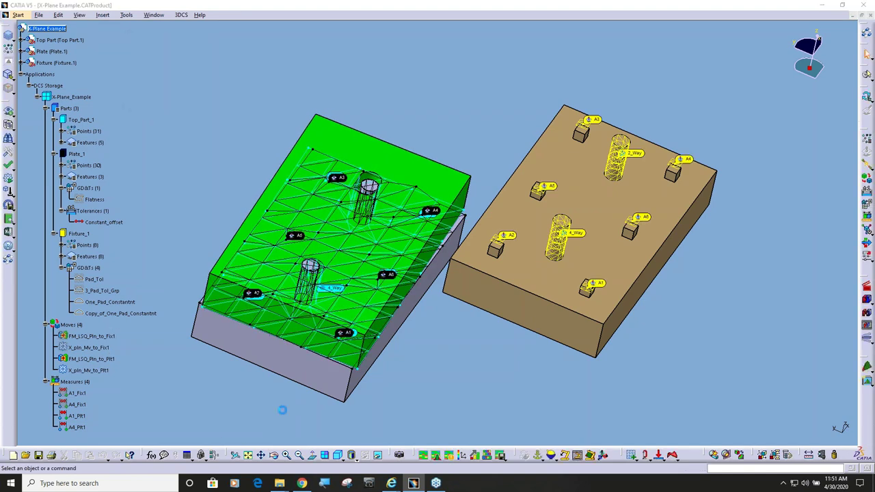
Switch to the webinar presentation and display slide 33, "Key Points".
mouse_move(307, 485)
click(303, 482)
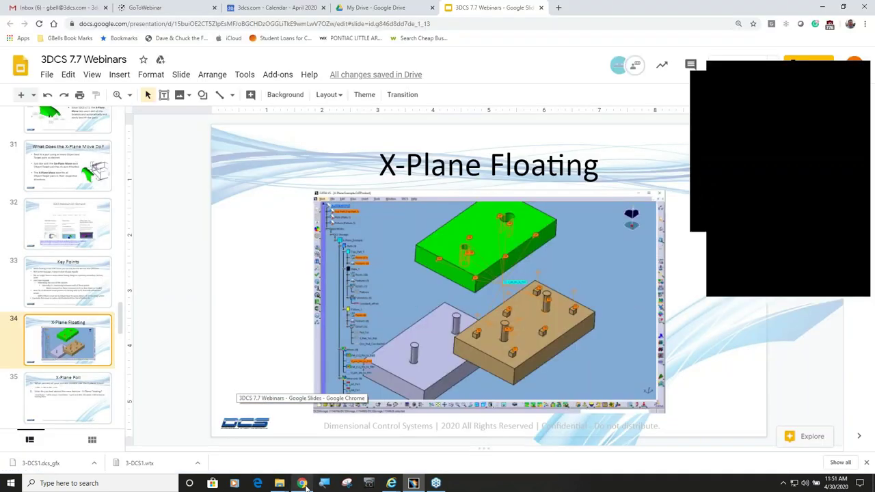
click(74, 301)
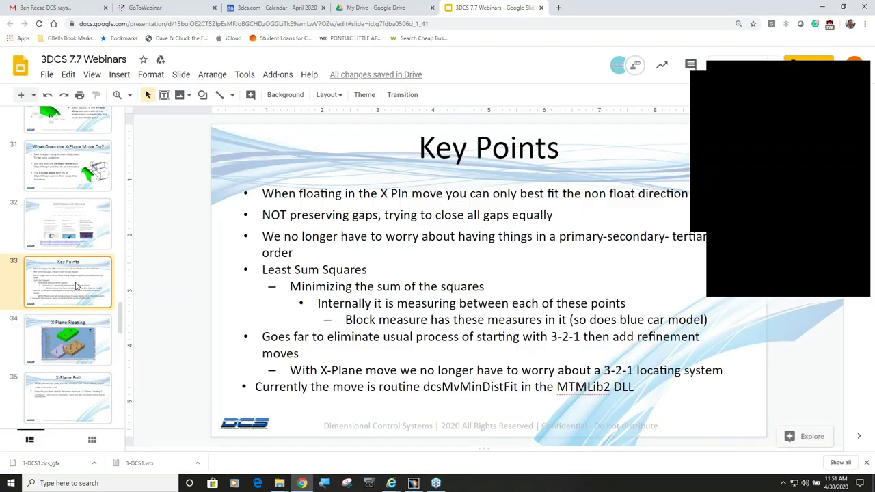